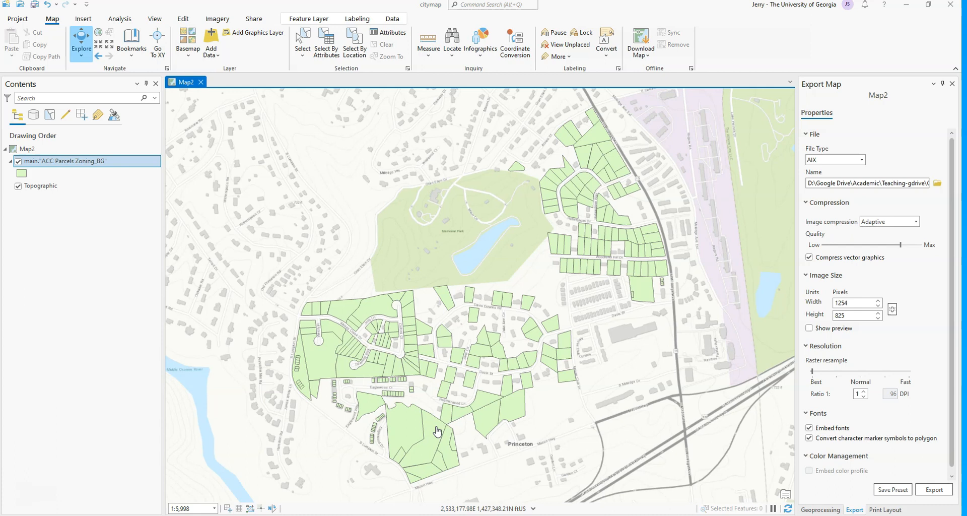
- Close the Export Map, Print Map and Geoprocessing panes to enlarge the map view
click(496, 423)
click(523, 392)
click(627, 178)
click(952, 84)
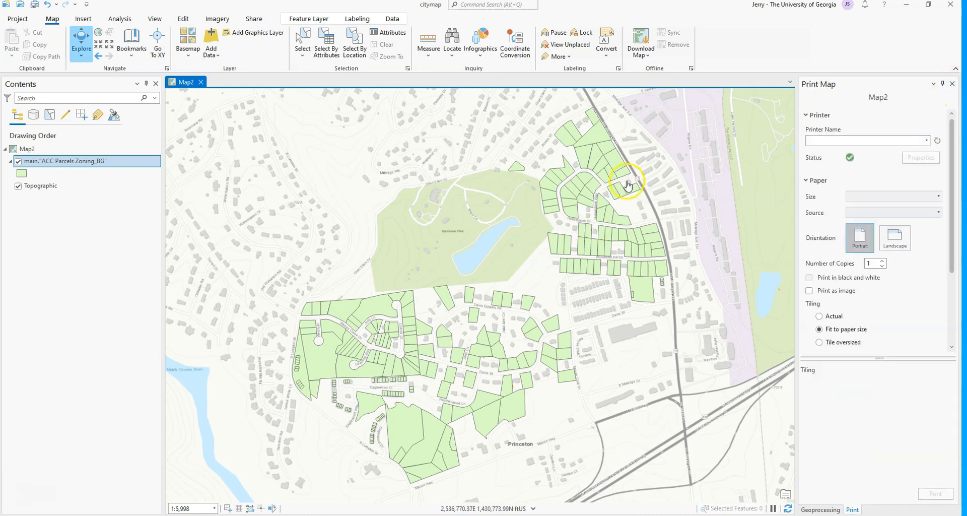
click(952, 84)
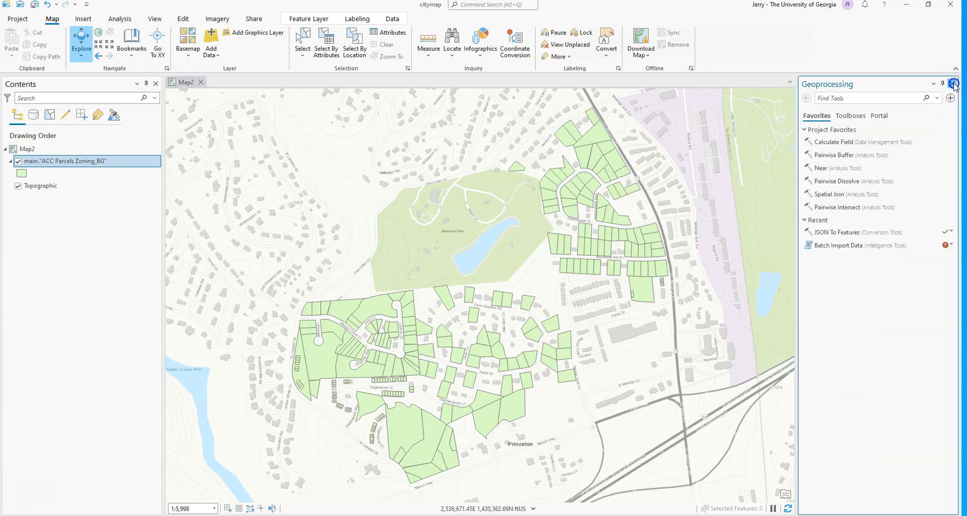
click(952, 84)
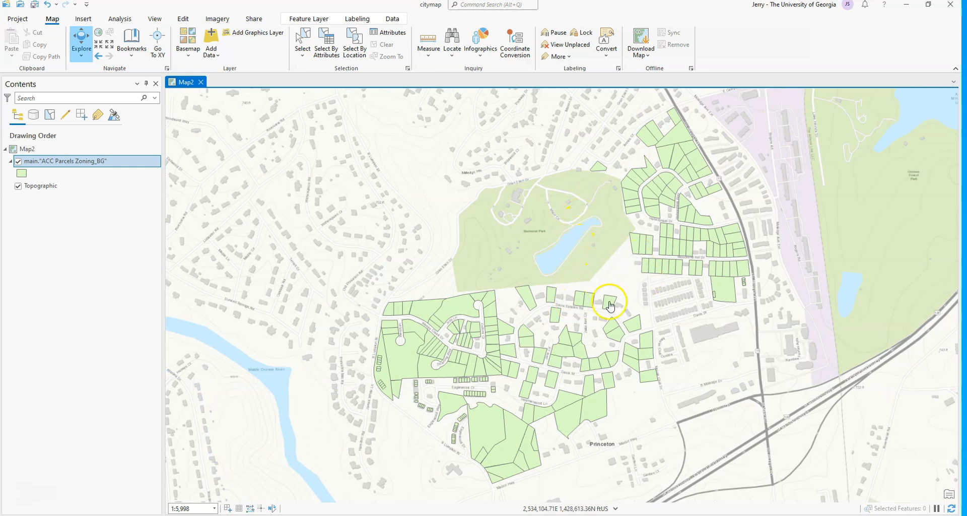
scroll(642, 244, down, 2)
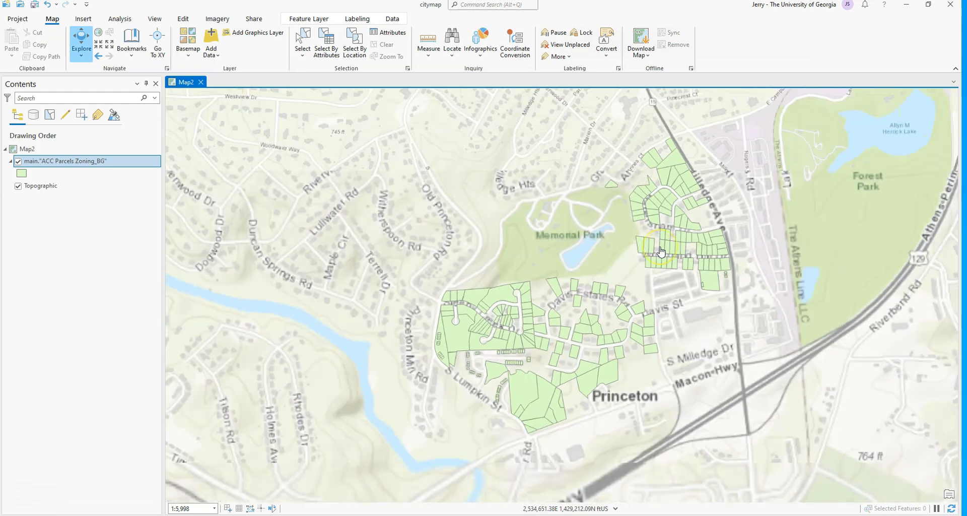
scroll(662, 252, down, 3)
scroll(660, 250, up, 6)
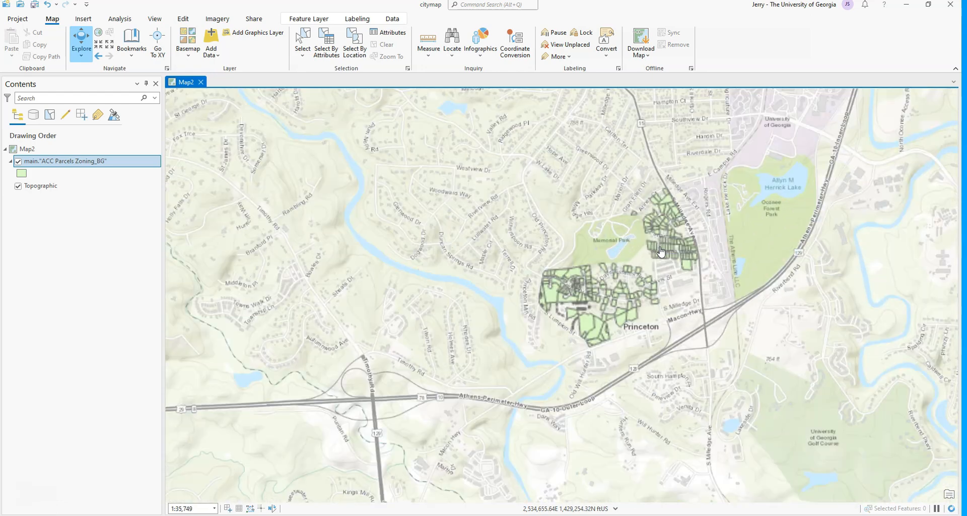
scroll(535, 262, down, 2)
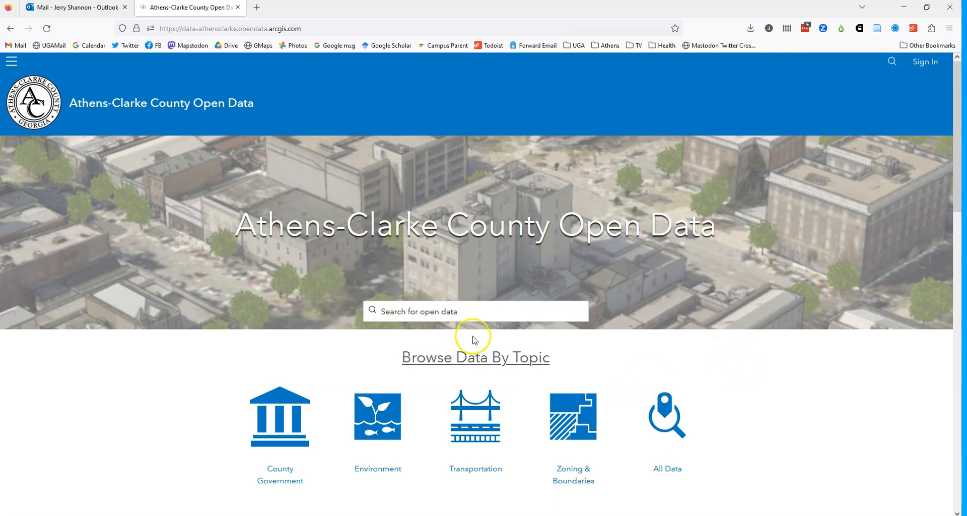
- Switch back to ArcGIS Pro and review the address and owner fields in the parcels zoning layer's attribute table
click(634, 515)
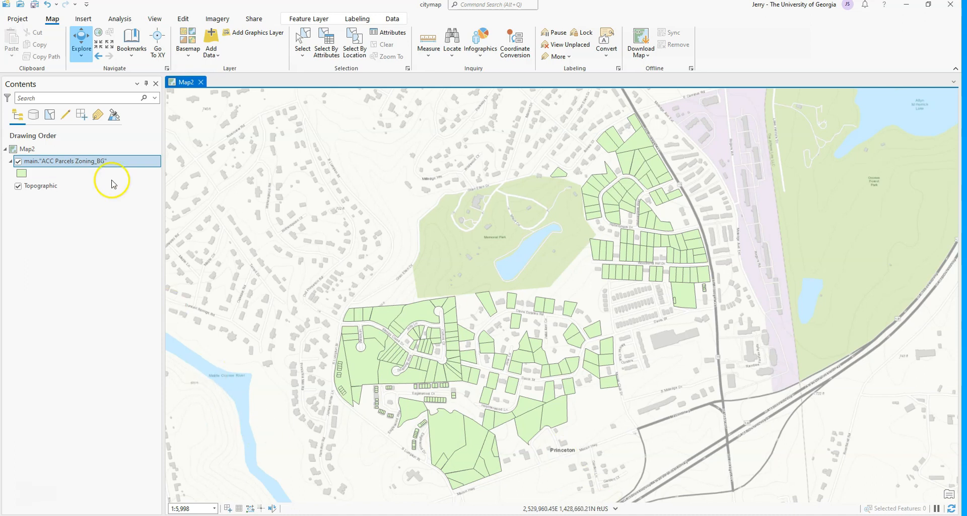
right_click(91, 161)
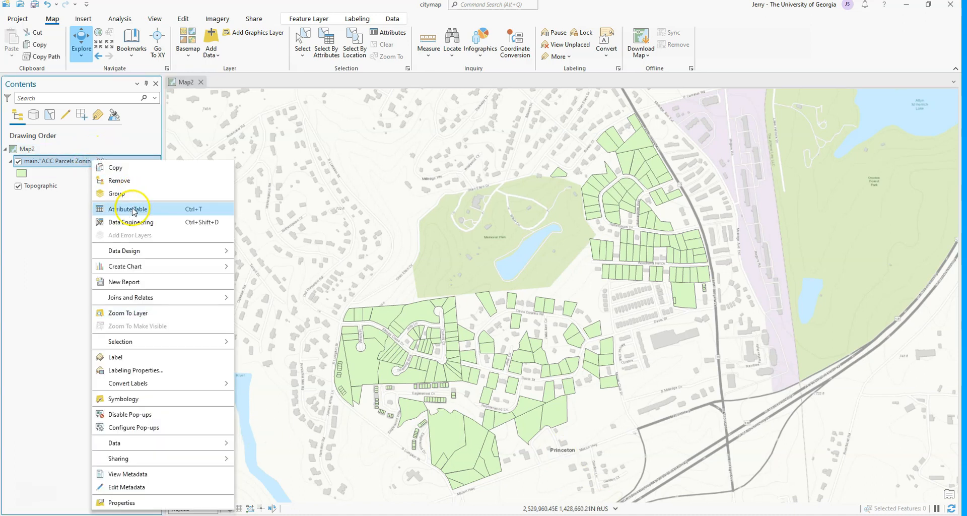
click(127, 209)
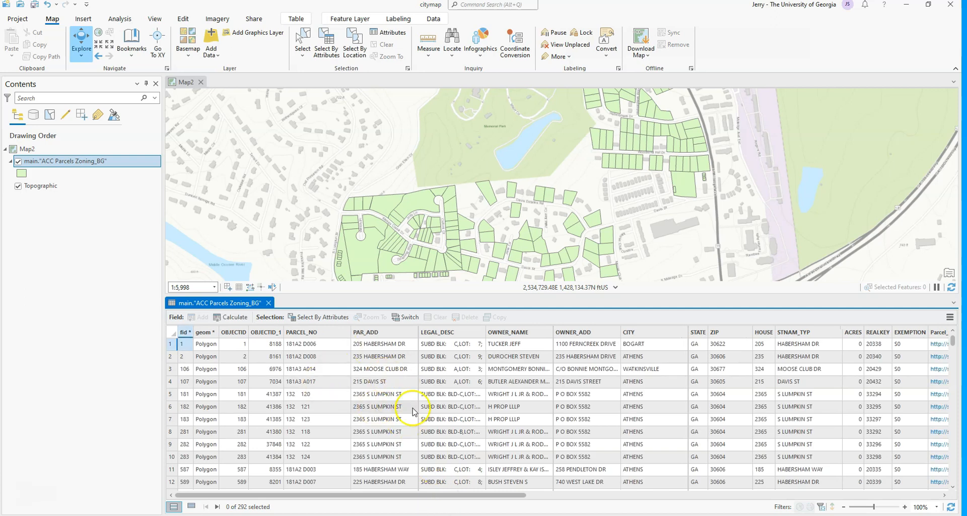
drag(503, 495, 557, 493)
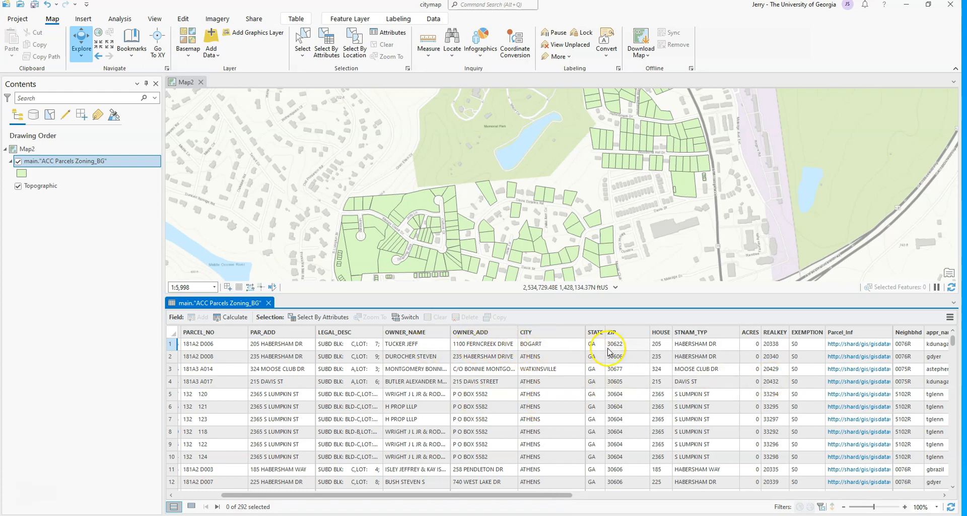
drag(523, 496, 386, 476)
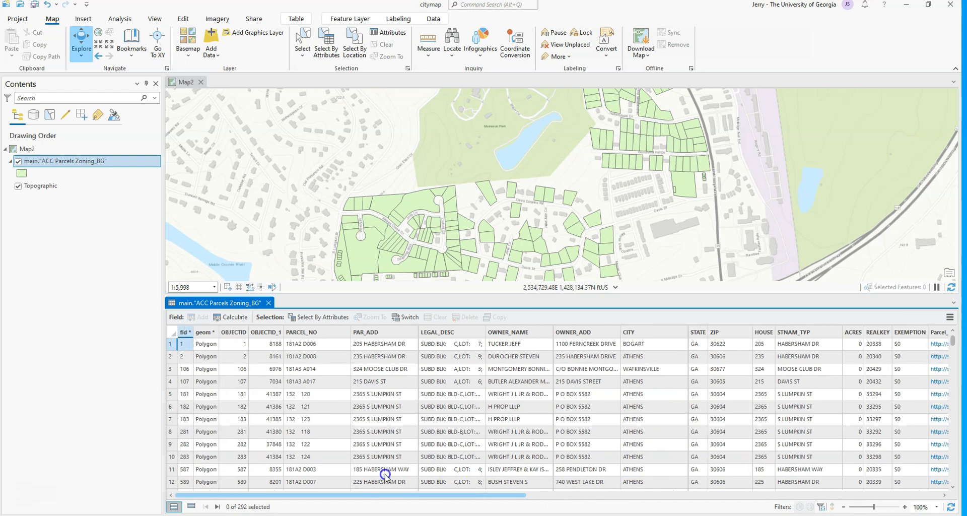
click(268, 303)
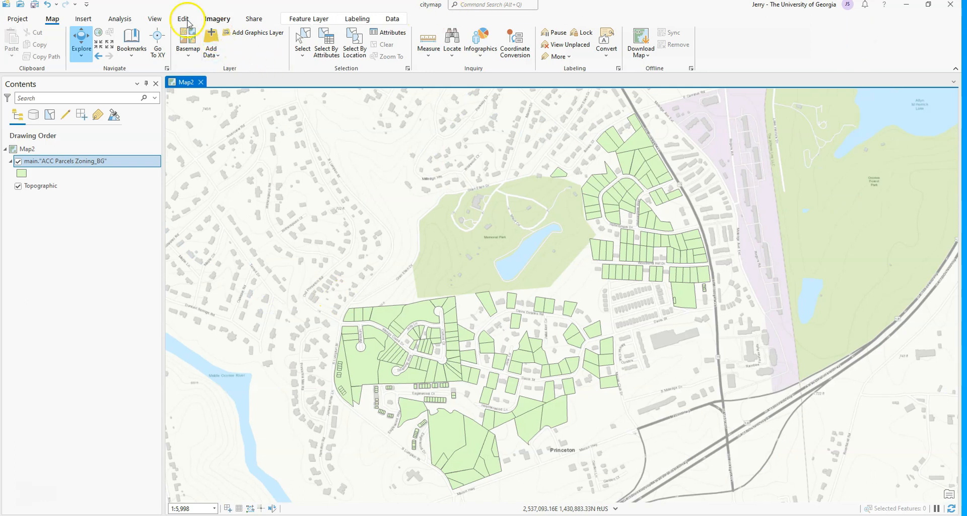
- Find the Feature To Point geoprocessing tool and open it
click(132, 21)
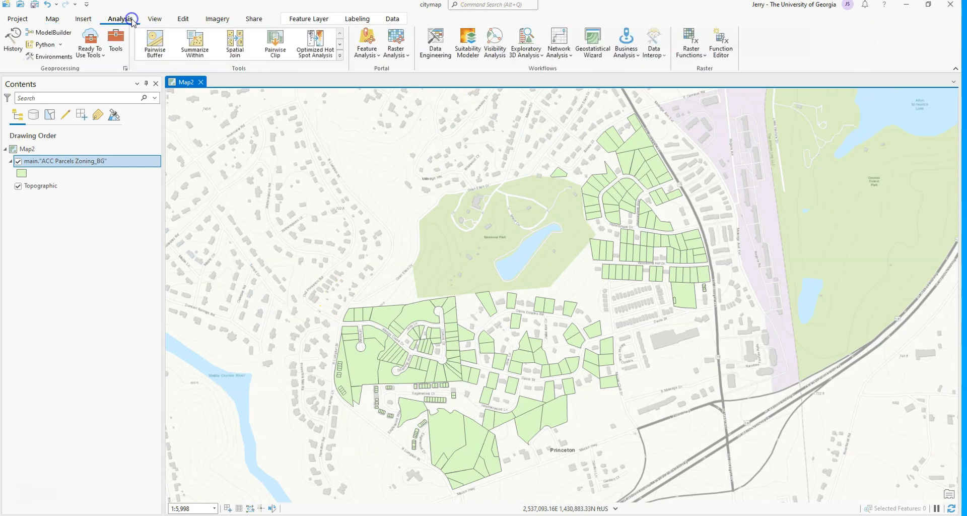
click(116, 42)
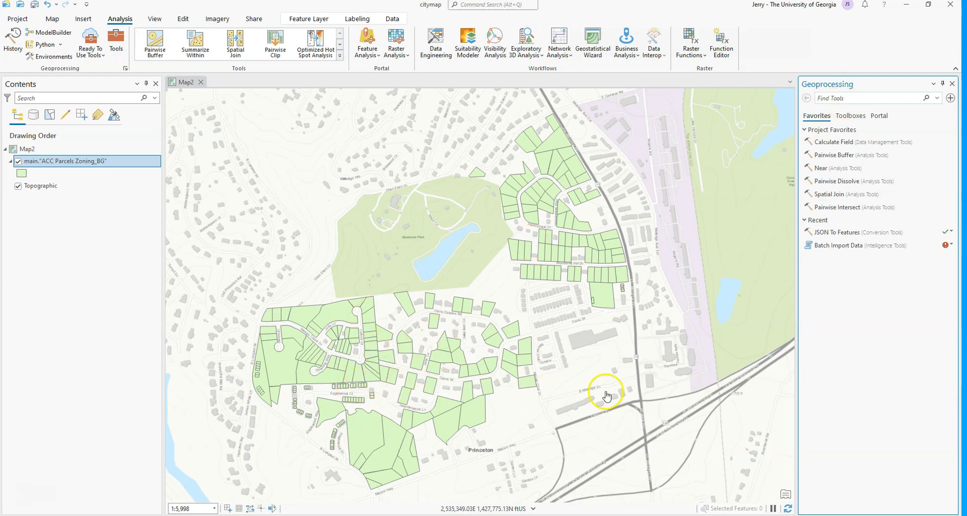
click(841, 97)
text(feature to point)
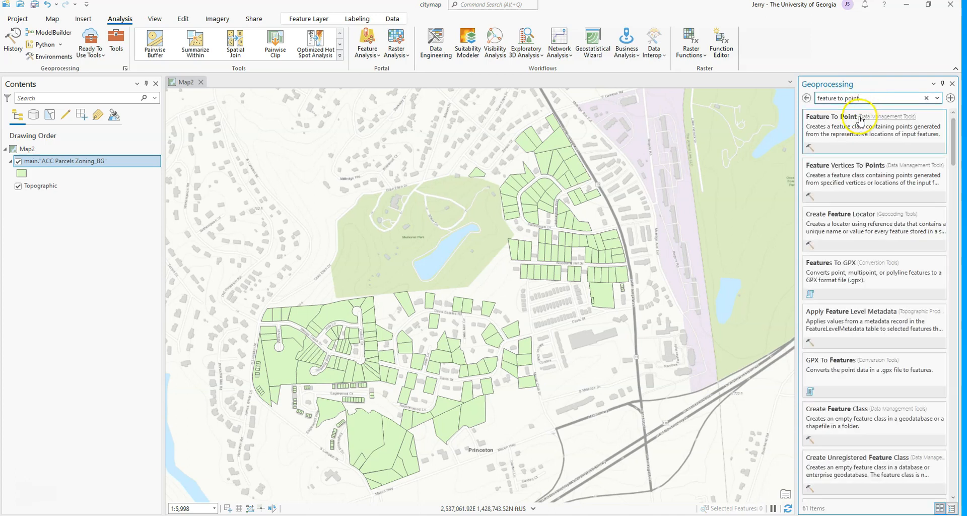
click(859, 115)
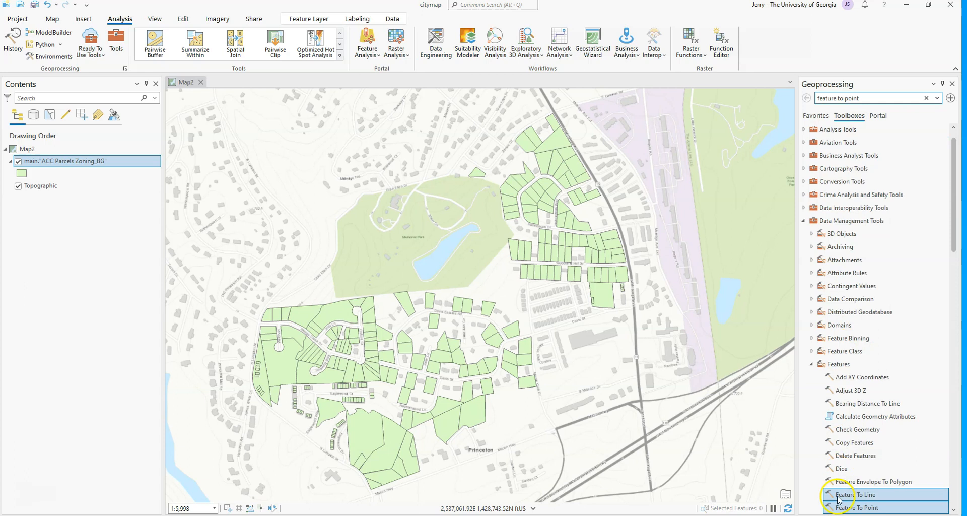
double_click(857, 506)
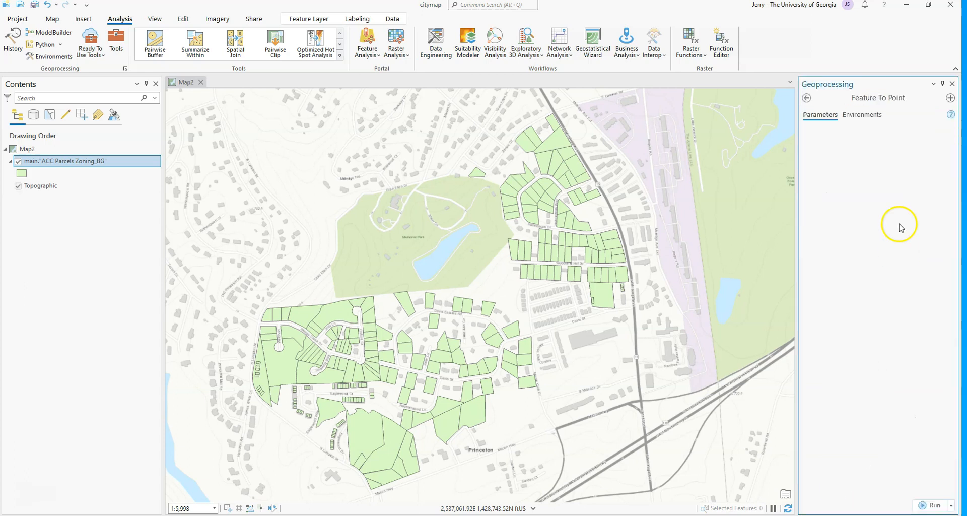
- Set the ACC Parcels Zoning_BG layer as input and name the output parcel_centroids in the citymap folder
click(936, 139)
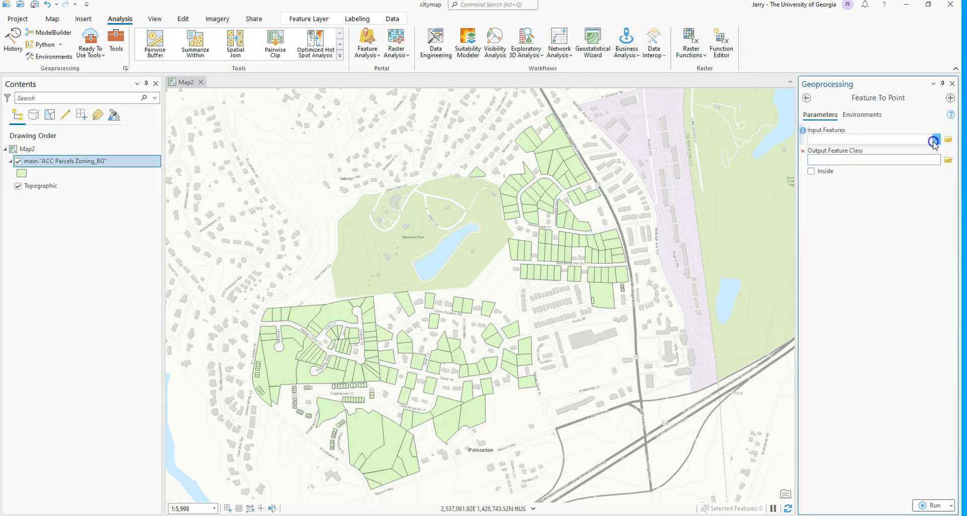
click(919, 153)
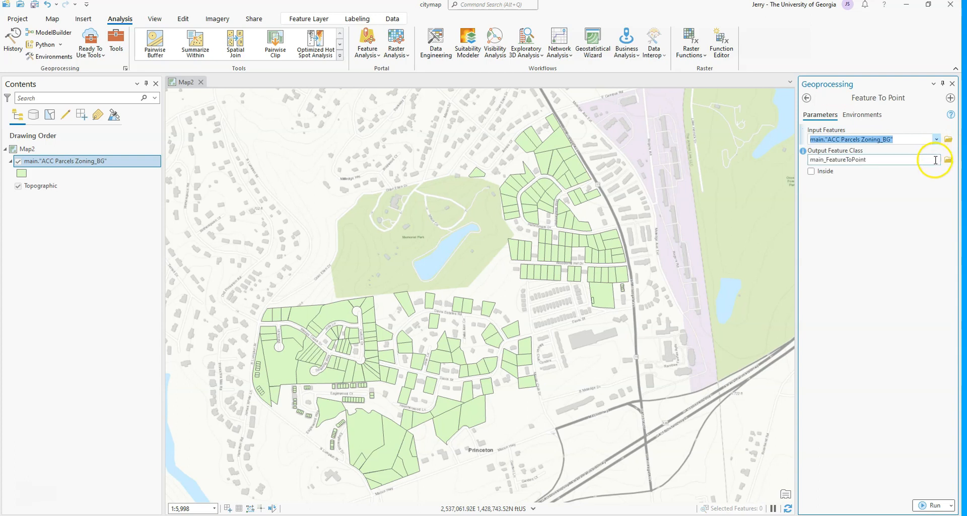
click(949, 178)
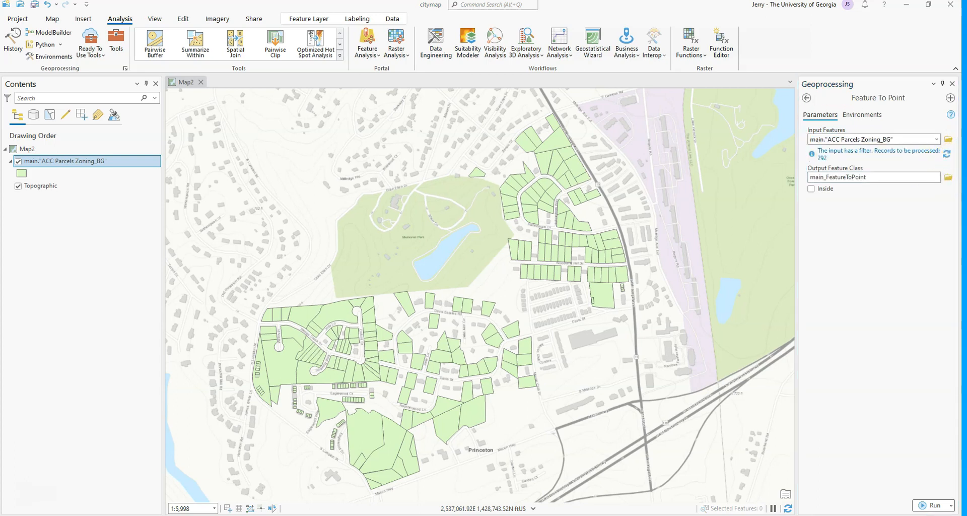
drag(947, 188, 728, 199)
click(712, 371)
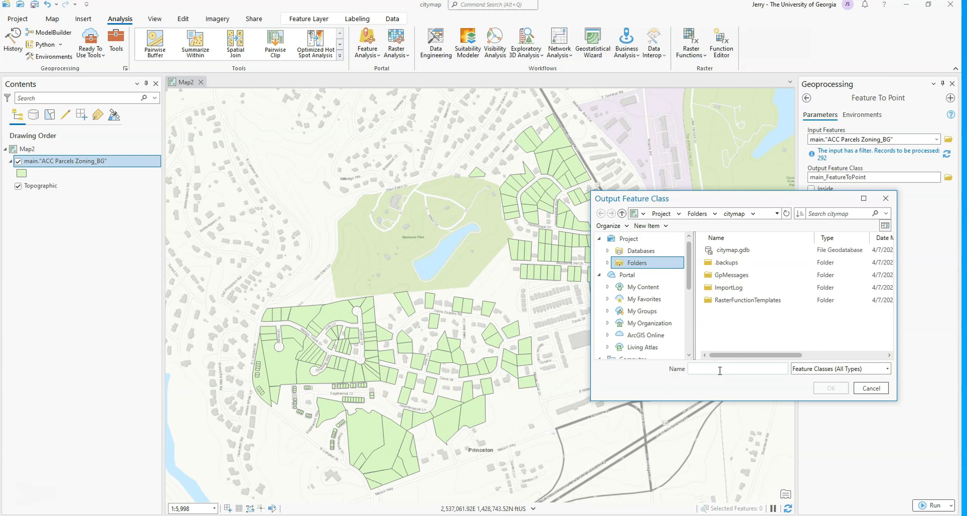
text(parcel_centroids)
click(834, 388)
- Set the output coordinate system to WGS 1984 (4326) and run Feature To Point
click(862, 115)
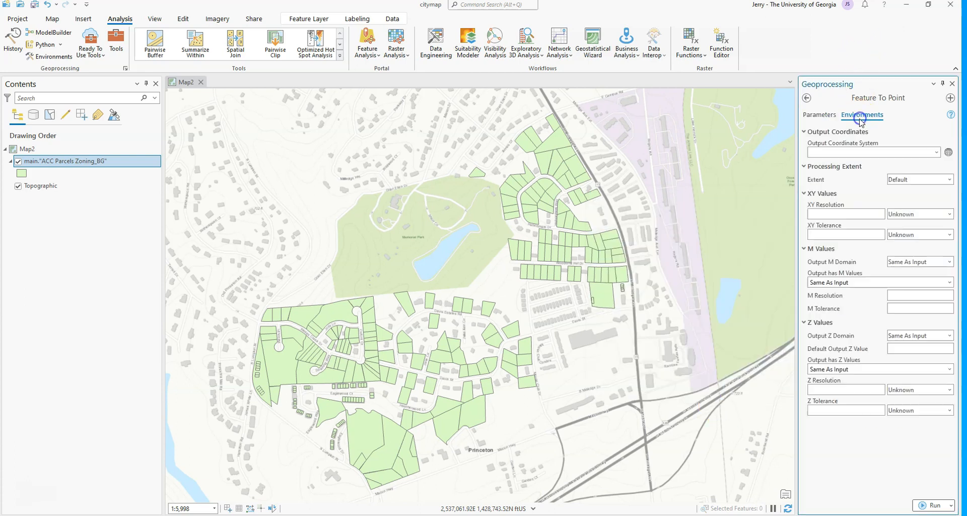
click(948, 152)
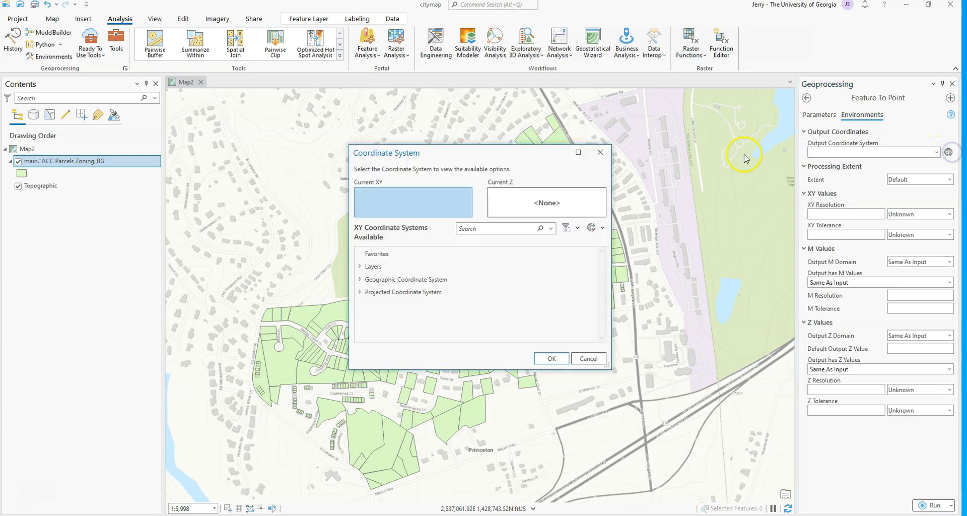
click(481, 227)
text(4326)
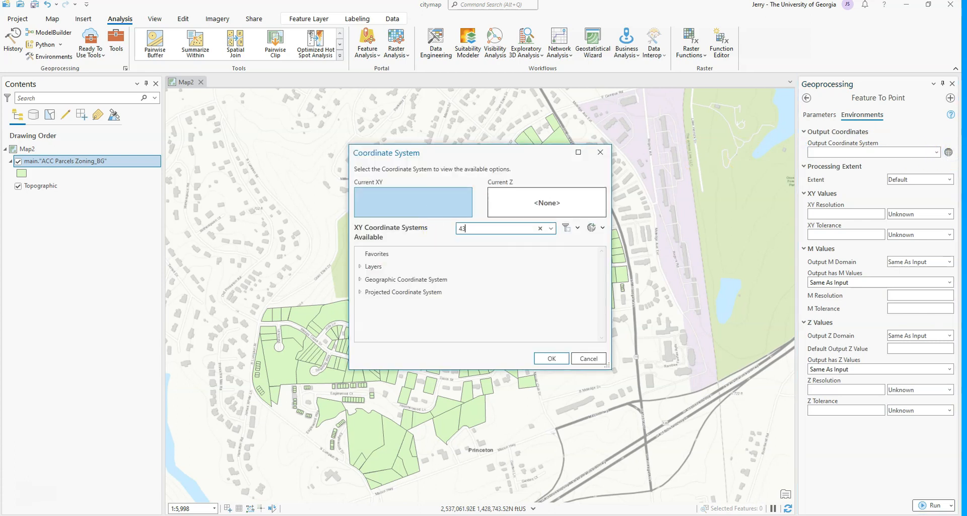
key(Return)
click(413, 304)
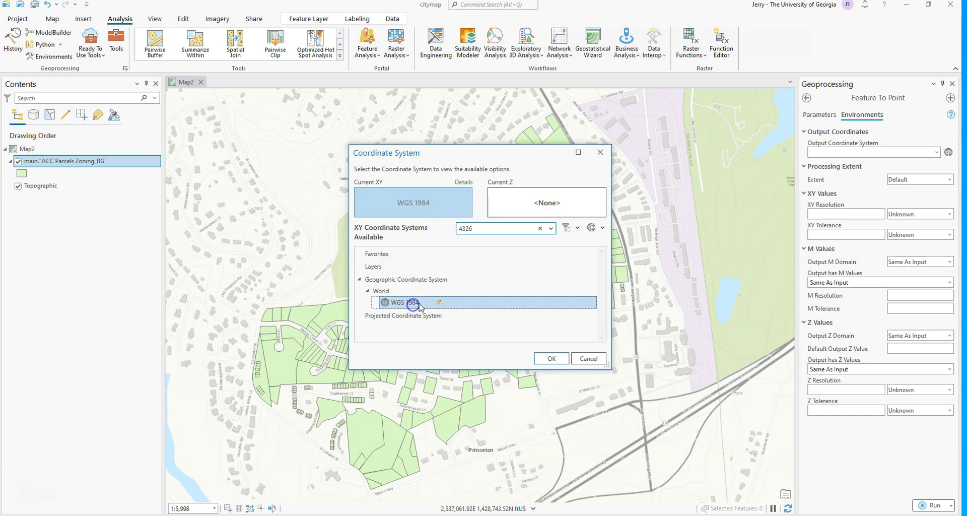
click(550, 358)
click(933, 505)
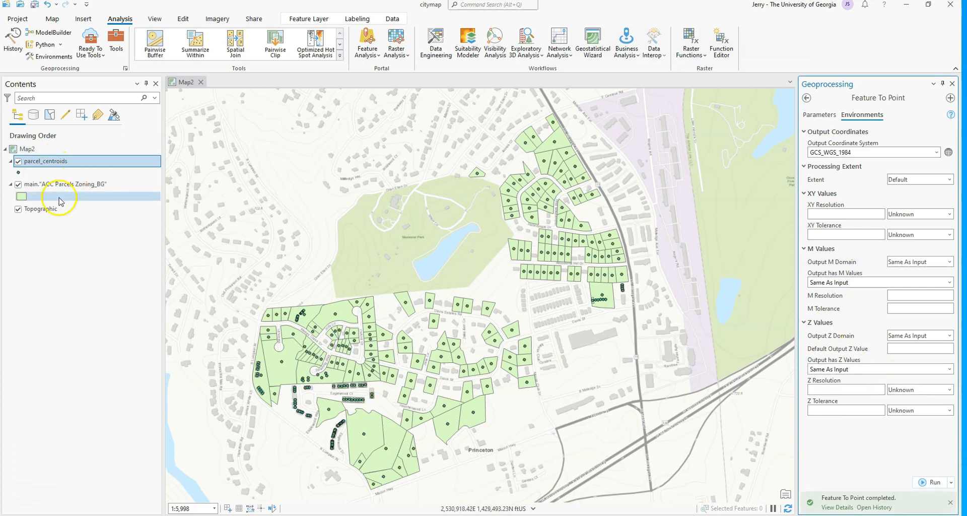
- Hide the ACC Parcels Zoning_BG polygon layer so only the centroid points are drawn over the basemap
click(19, 184)
click(19, 185)
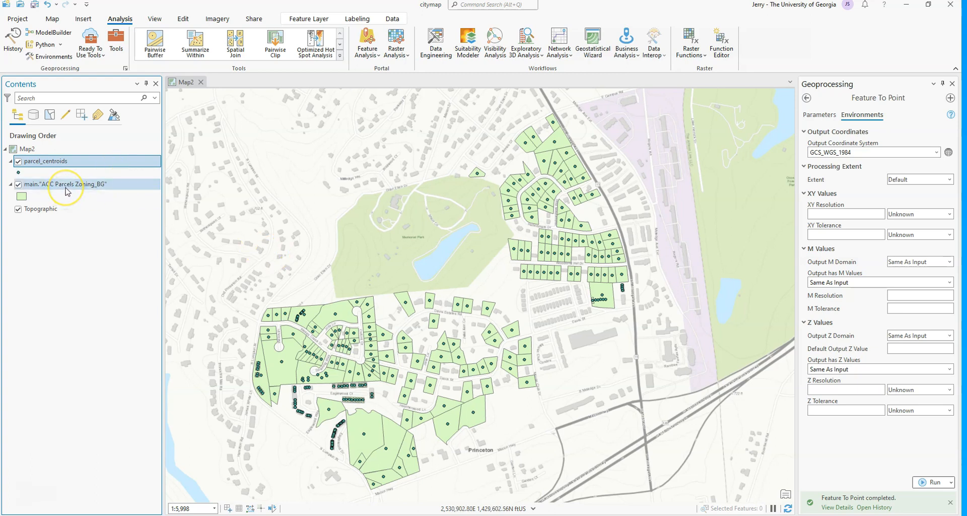
click(18, 186)
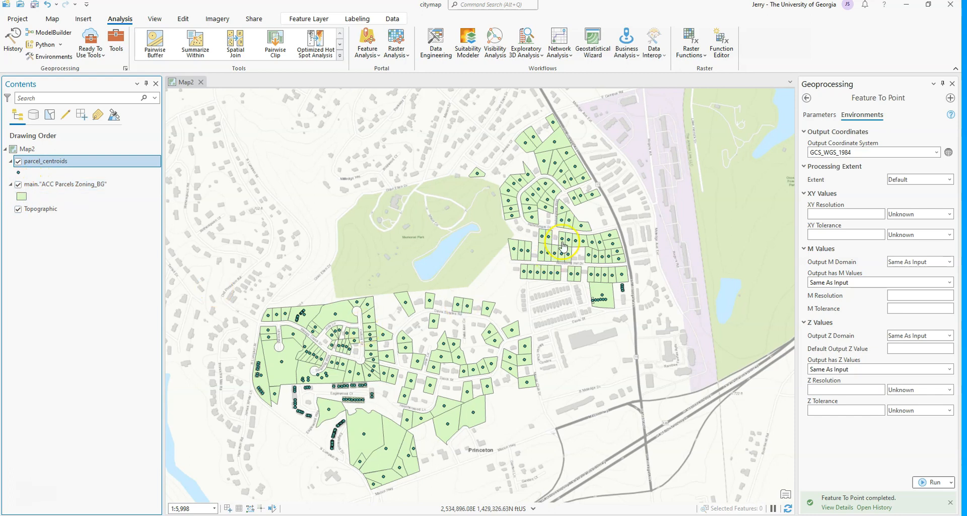
click(18, 185)
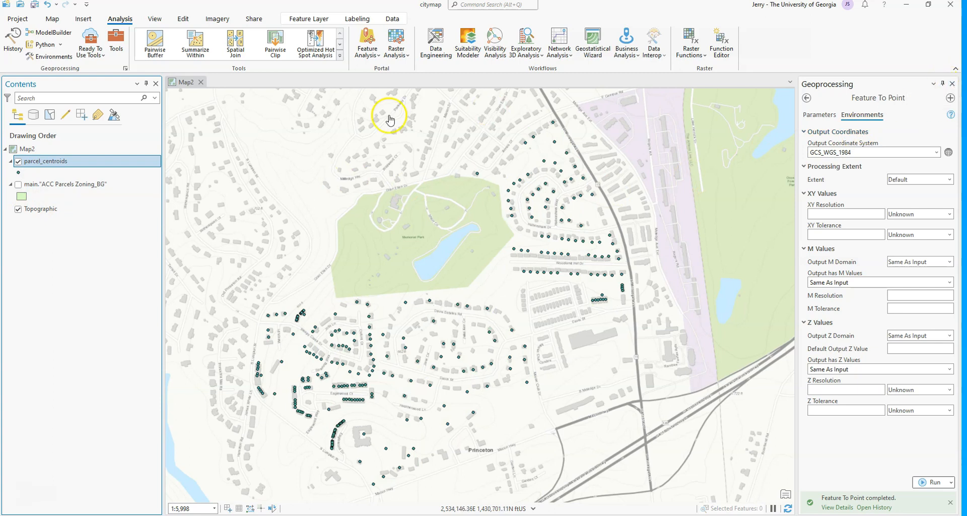
- Find the Add XY Coordinates tool and run it on the parcel_centroids layer
click(807, 99)
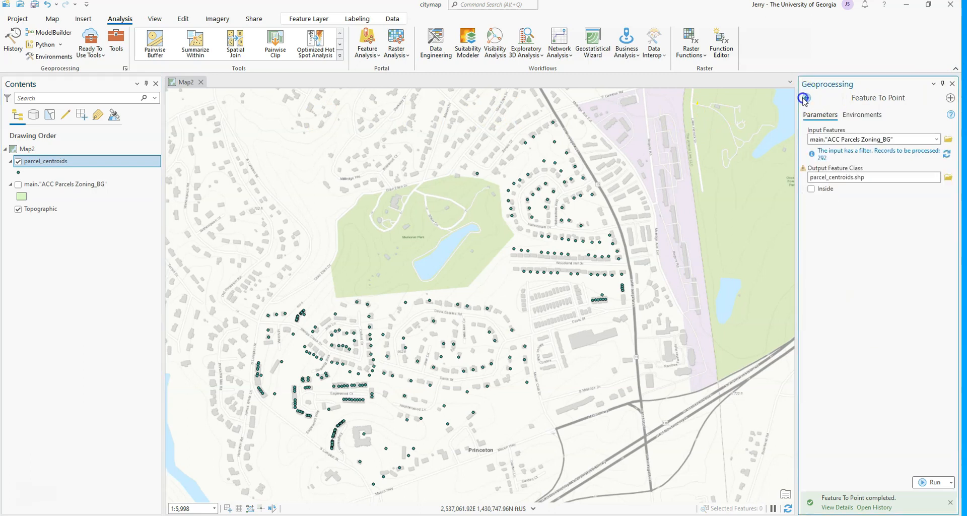
click(806, 98)
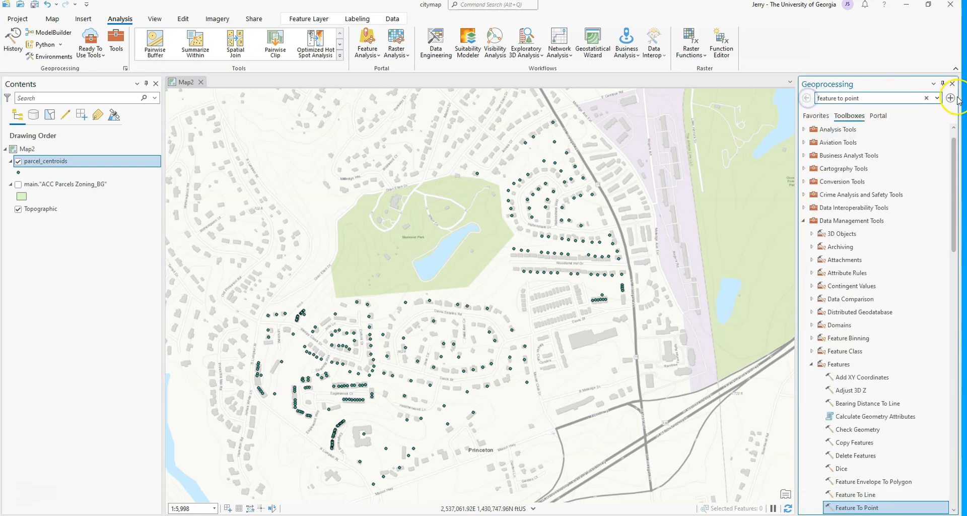
drag(905, 98, 759, 99)
text(add xy)
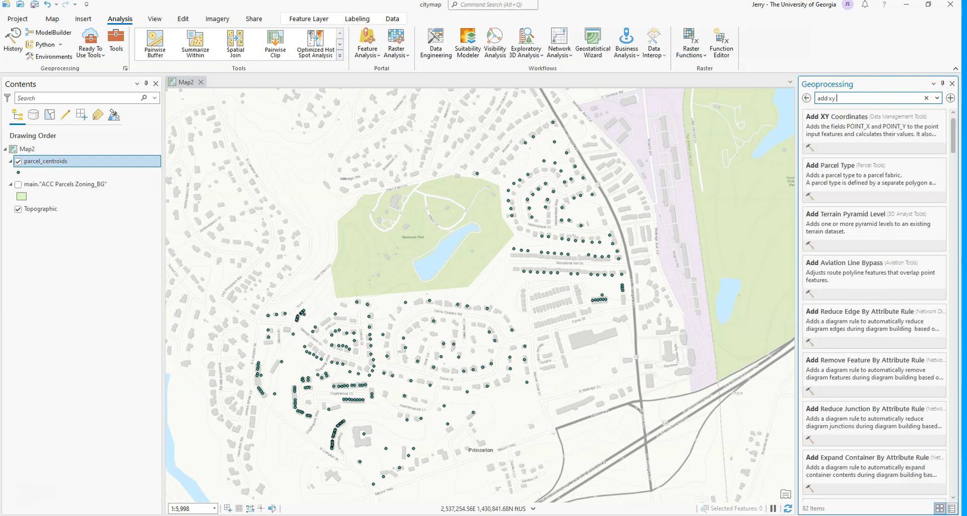
click(922, 125)
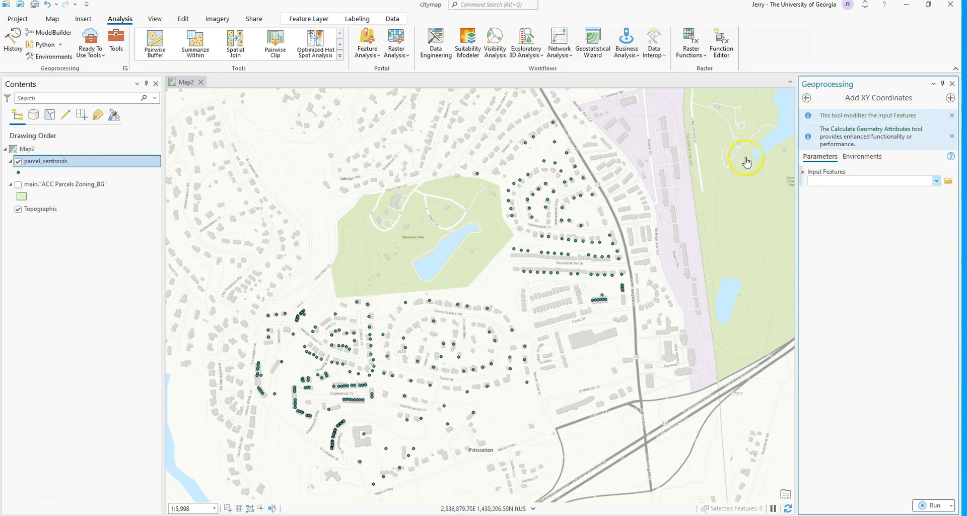
click(936, 180)
click(901, 193)
click(934, 505)
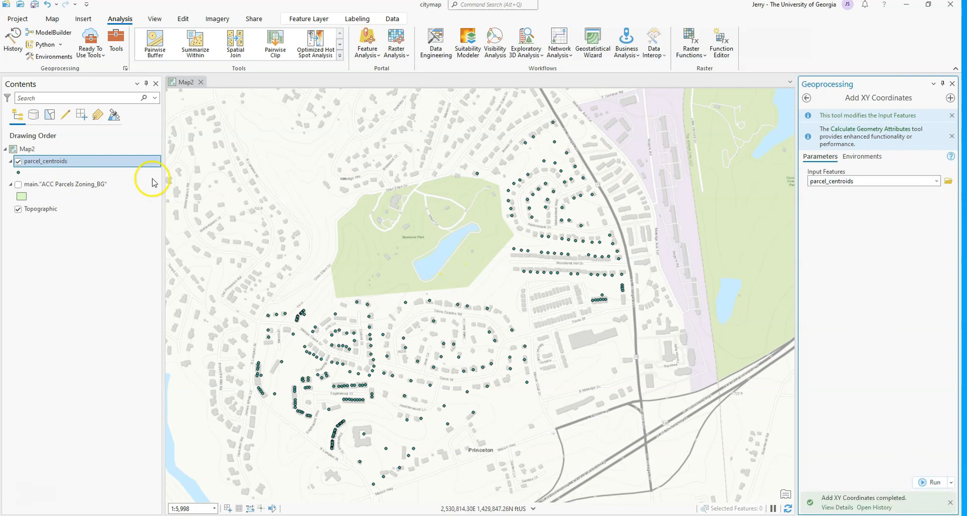
- Check the POINT_X and POINT_Y columns in the parcel_centroids attribute table, then close the table
right_click(44, 161)
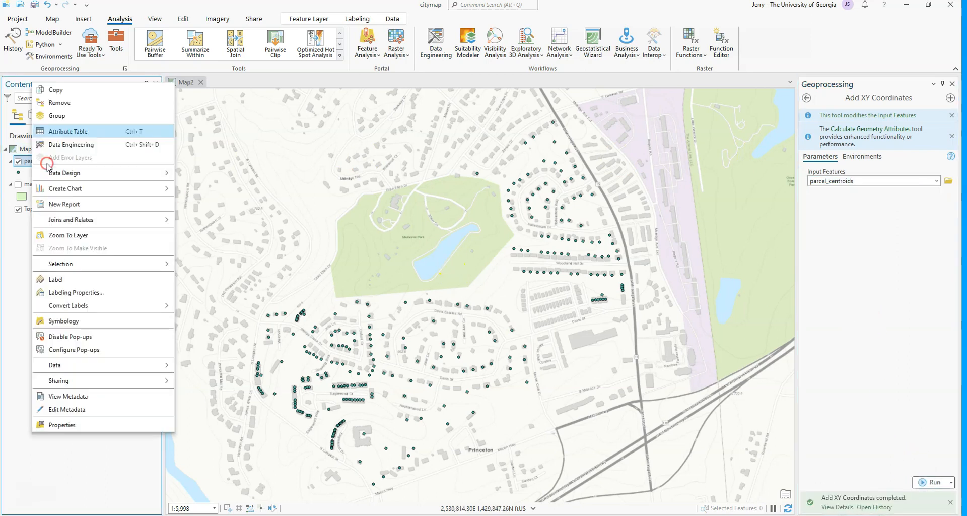
click(70, 131)
drag(324, 491, 766, 484)
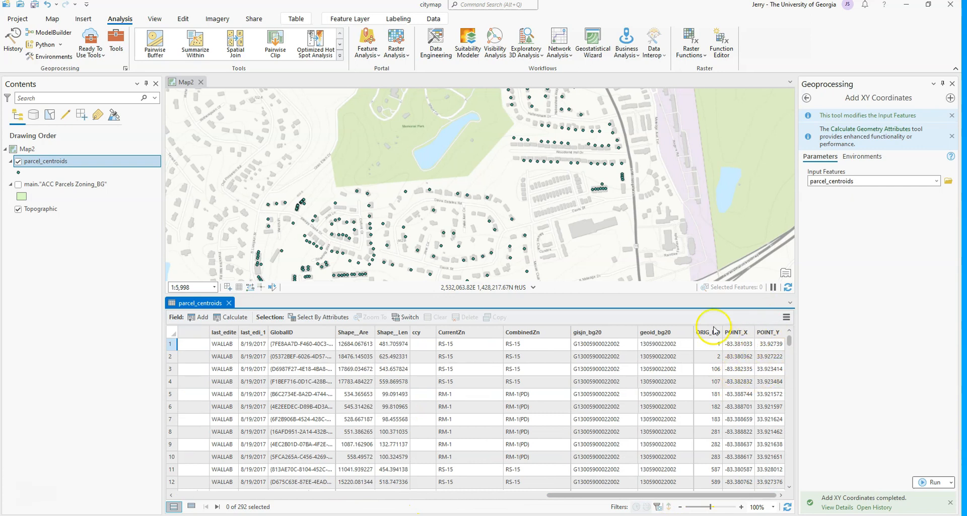
click(229, 303)
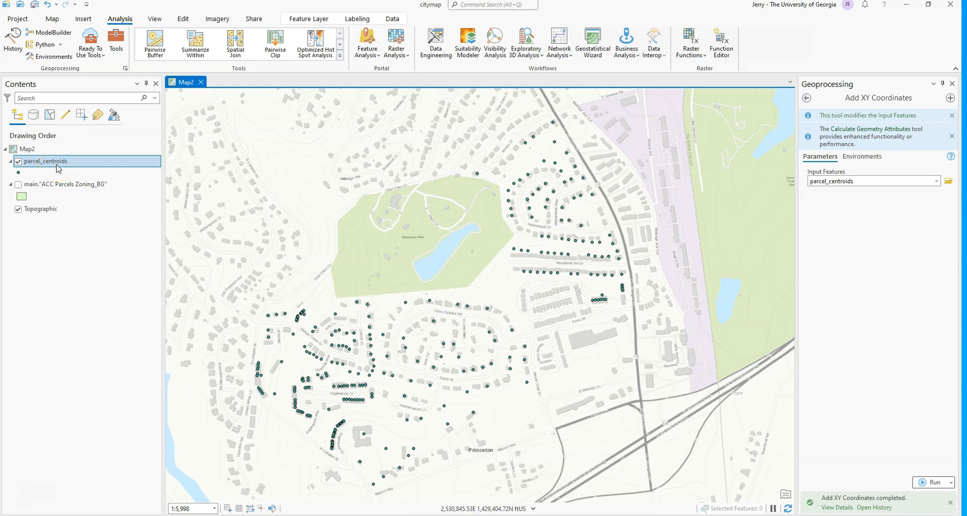
- Export the parcel_centroids layer's attribute table as parcel_centroids.csv in the citymap folder
click(51, 161)
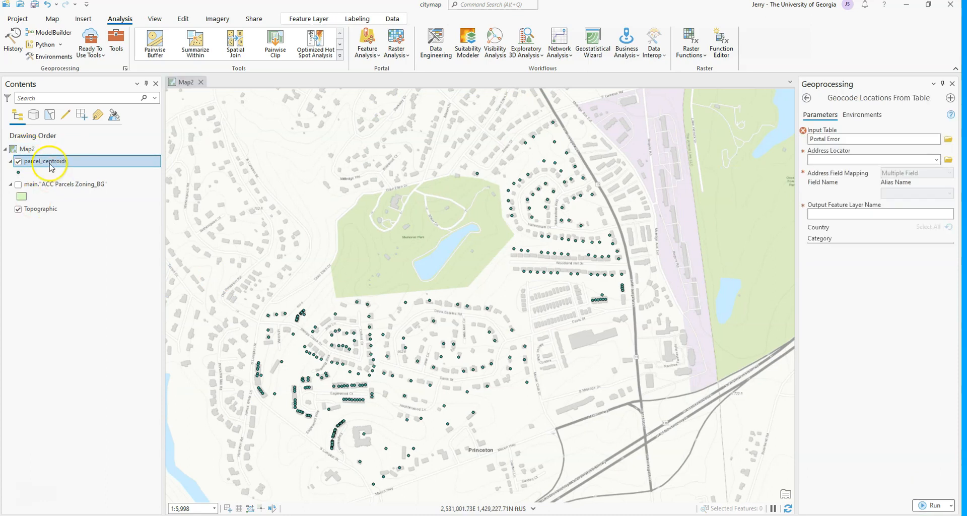
right_click(50, 162)
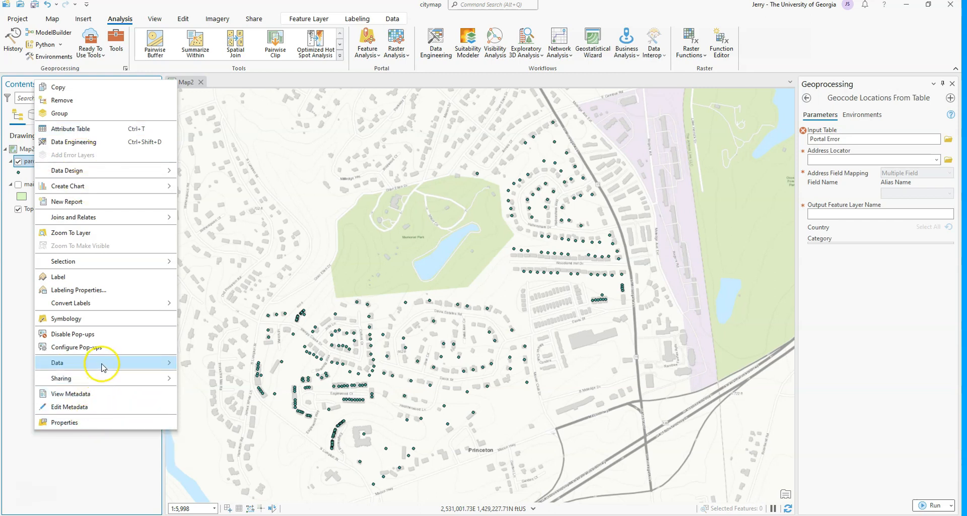
click(145, 368)
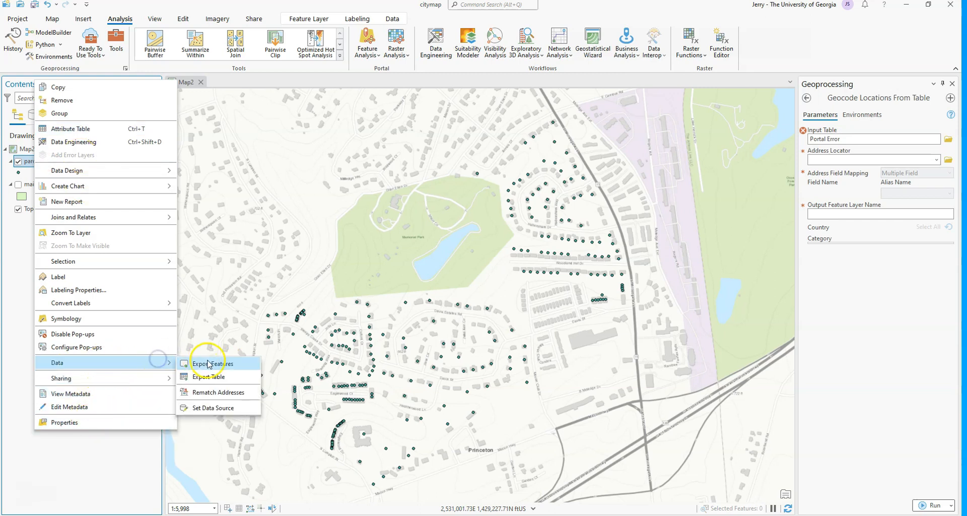
click(205, 382)
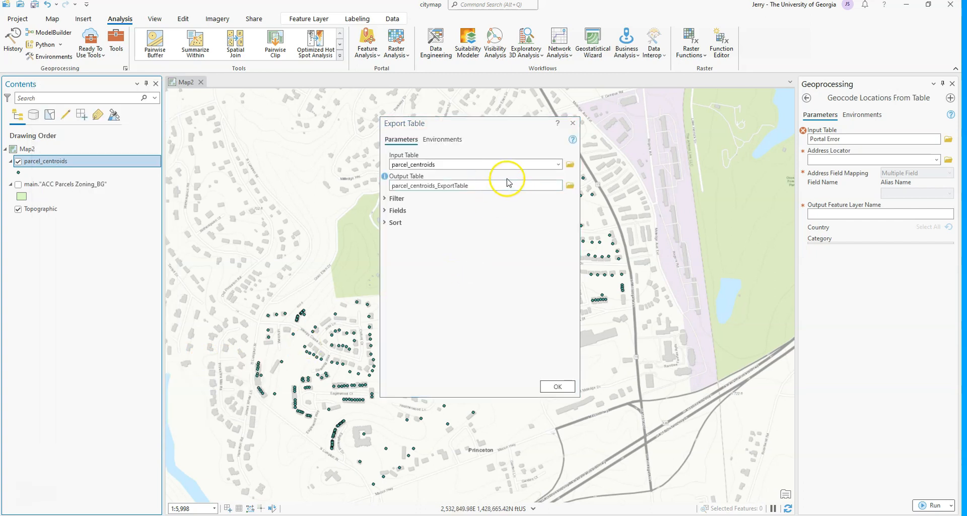
click(572, 187)
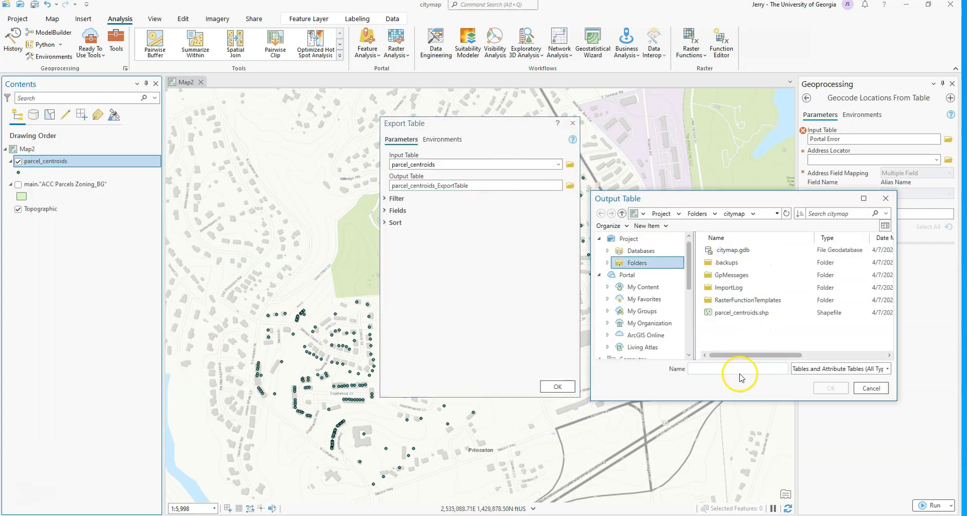
click(740, 366)
text(parcel_centroids_)
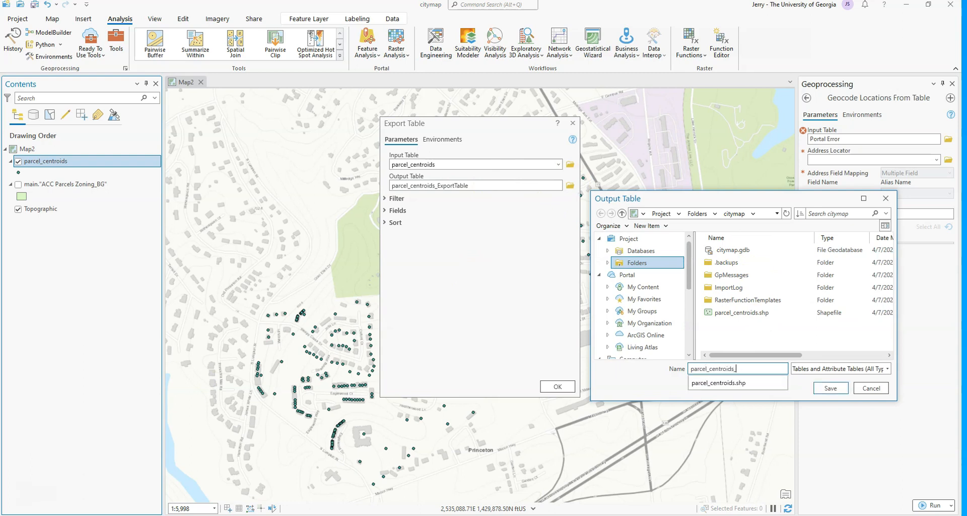
key(BackSpace)
key(BackSpace)
key(BackSpace)
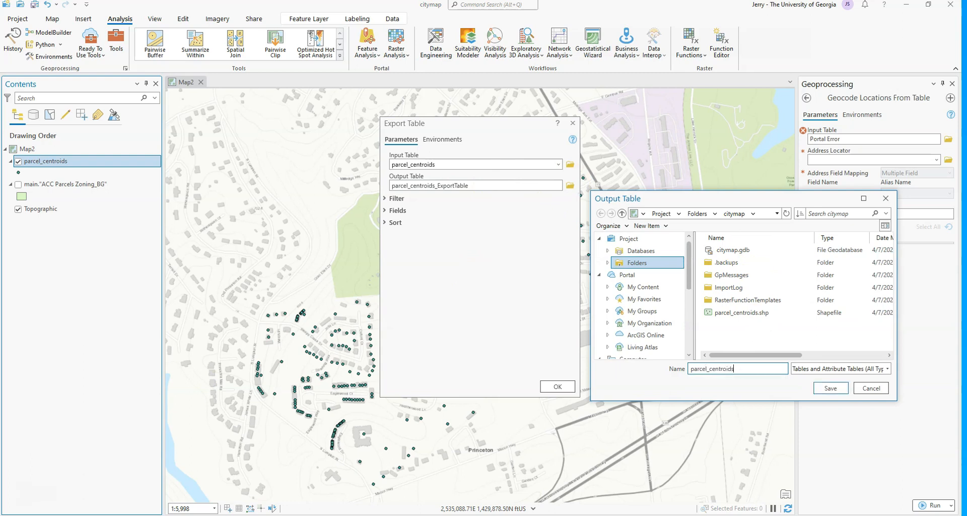
click(840, 392)
click(557, 386)
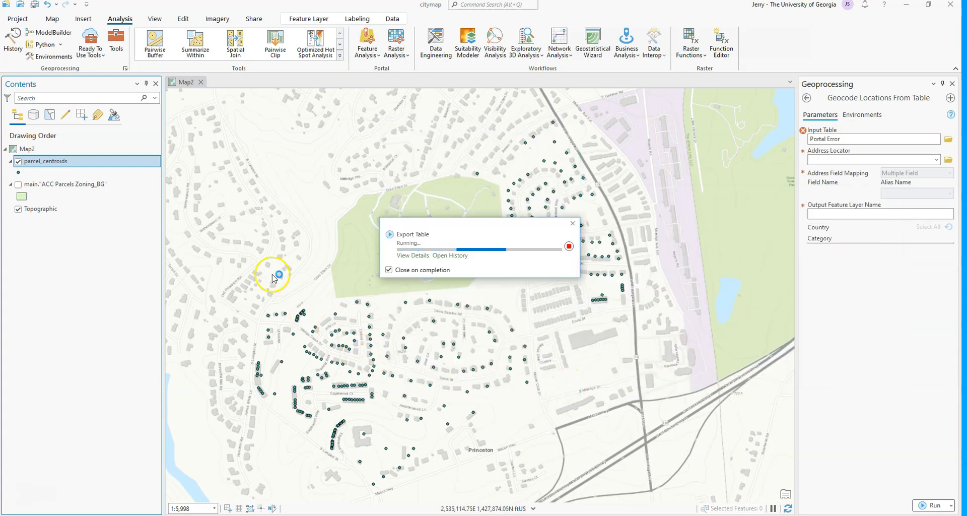
- Open the Geocode Addresses tool with parcel_centroids.csv as input table and ArcGIS World Geocoding Service as locator
click(804, 97)
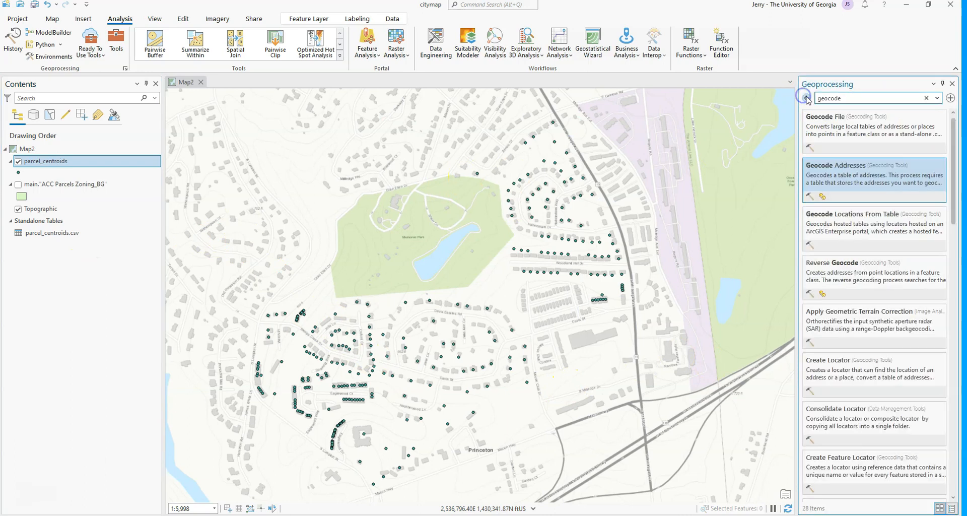
click(854, 175)
click(914, 139)
click(879, 149)
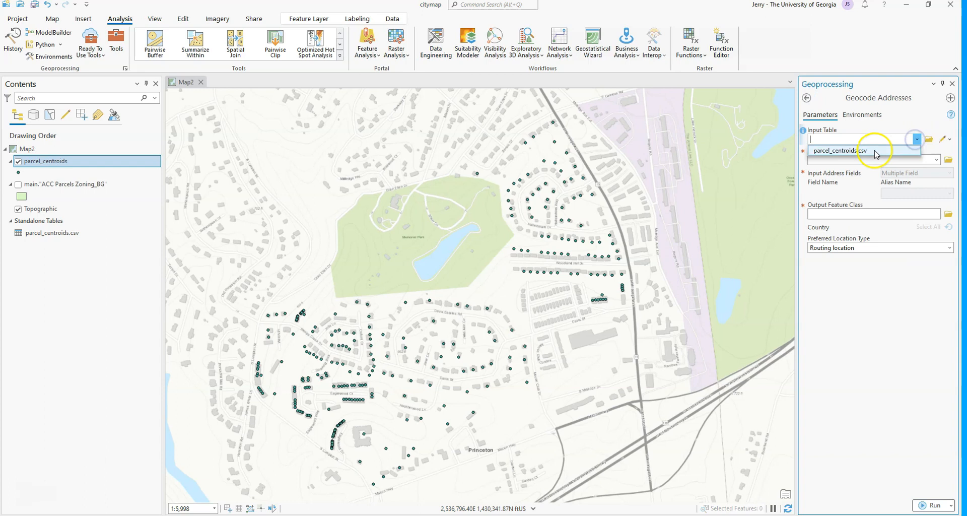
click(936, 159)
click(904, 169)
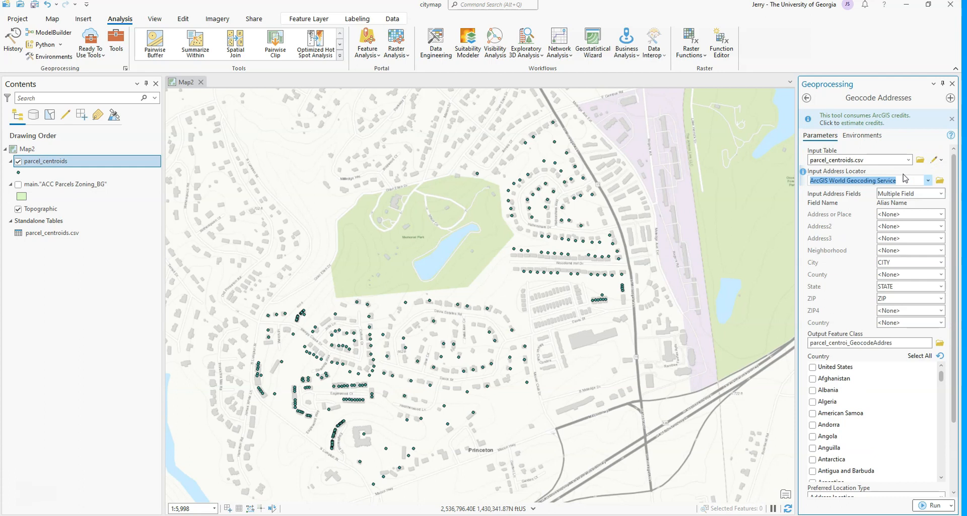
- Open the parcel_centroids.csv table to examine its parcel and owner address columns, then close it
click(834, 46)
click(54, 237)
right_click(54, 237)
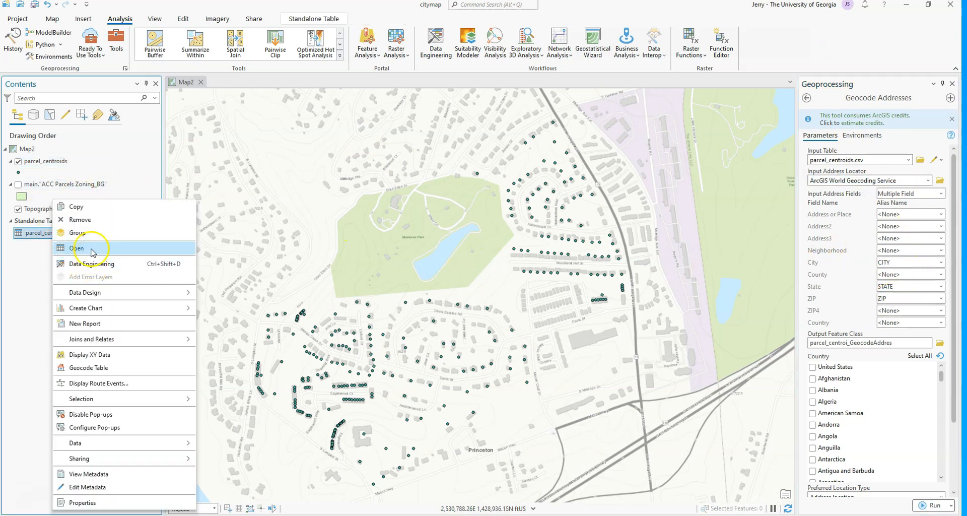
click(91, 248)
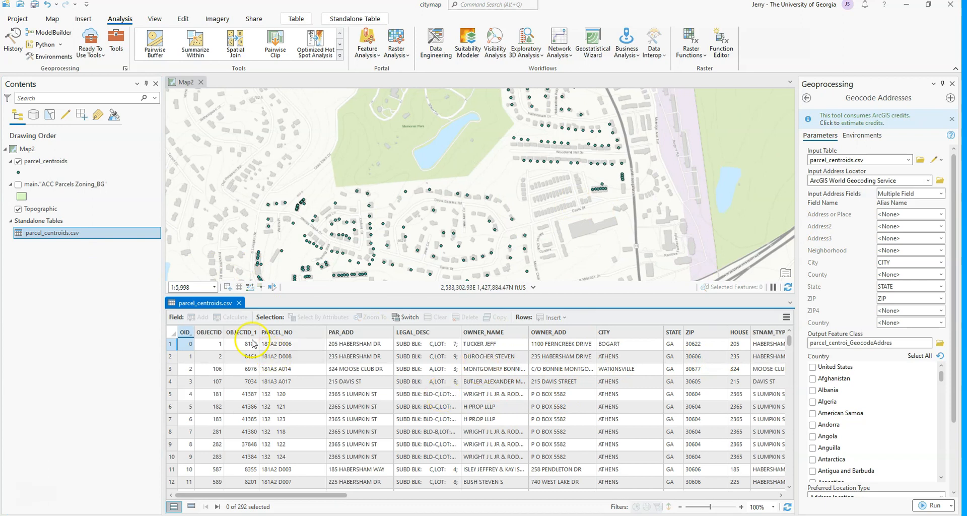
click(239, 302)
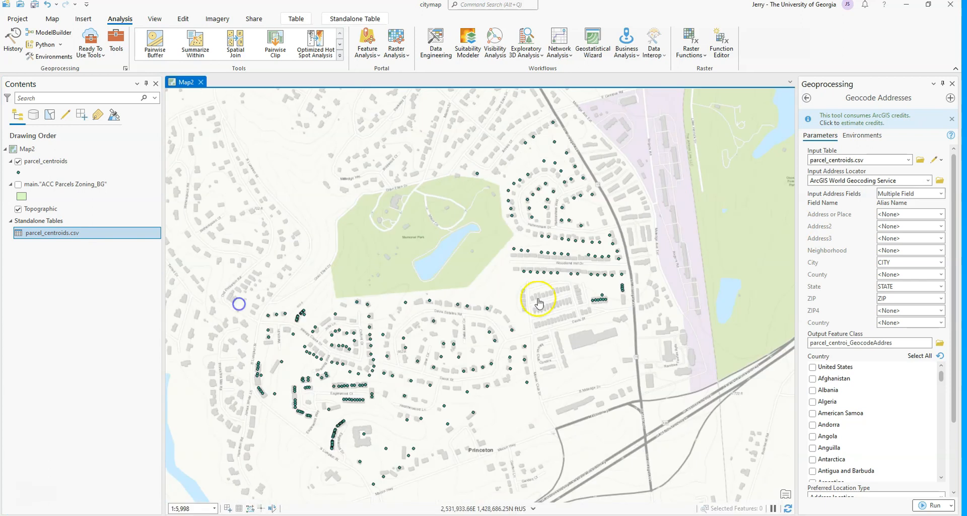
- Map Address or Place to OWNER_ADD, limit the country to United States, and run Geocode Addresses
click(940, 214)
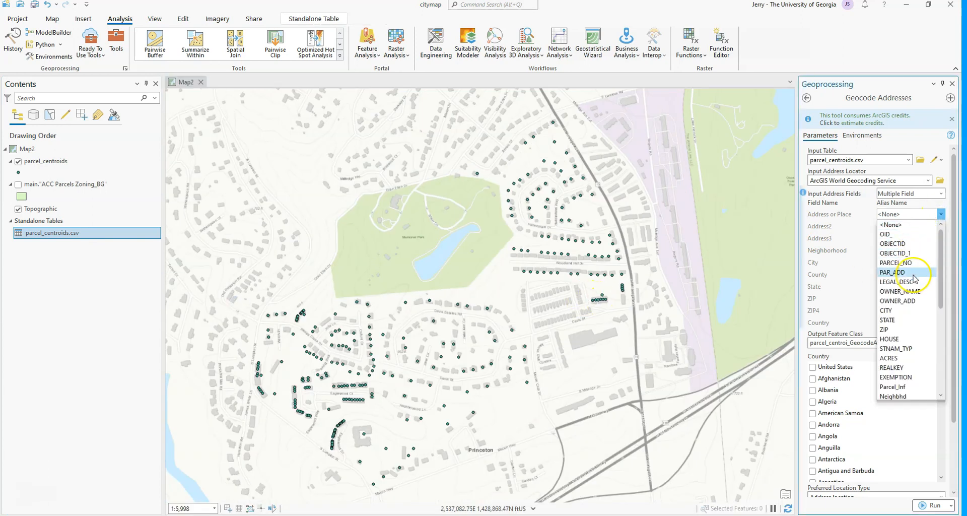
click(915, 301)
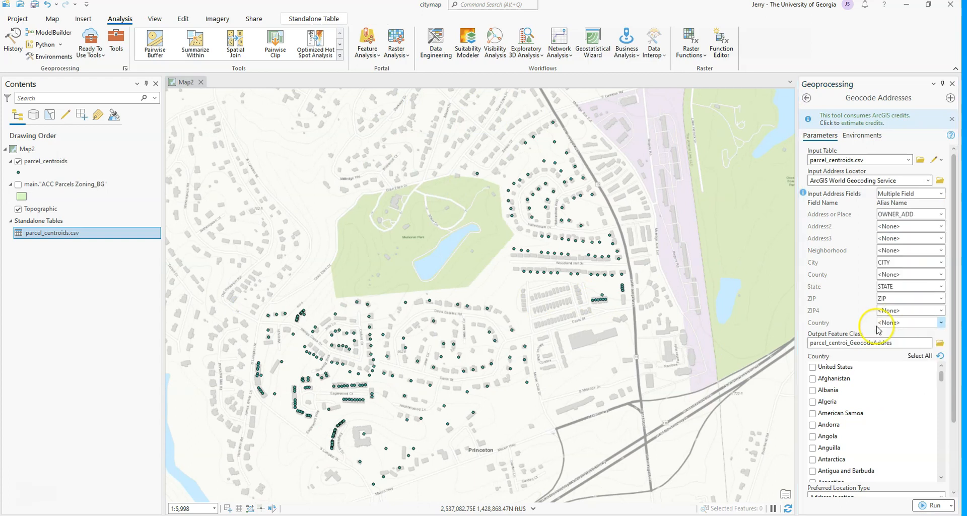
click(813, 367)
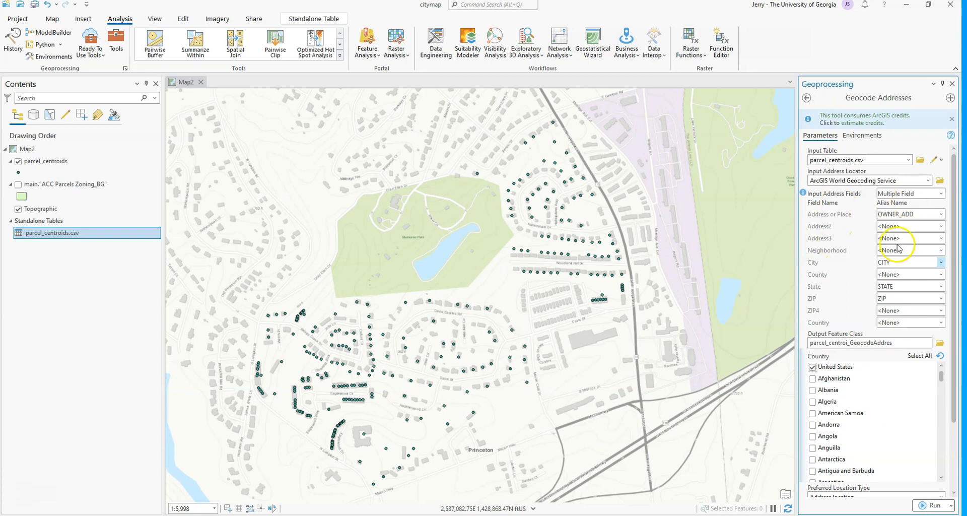
scroll(908, 397, down, 6)
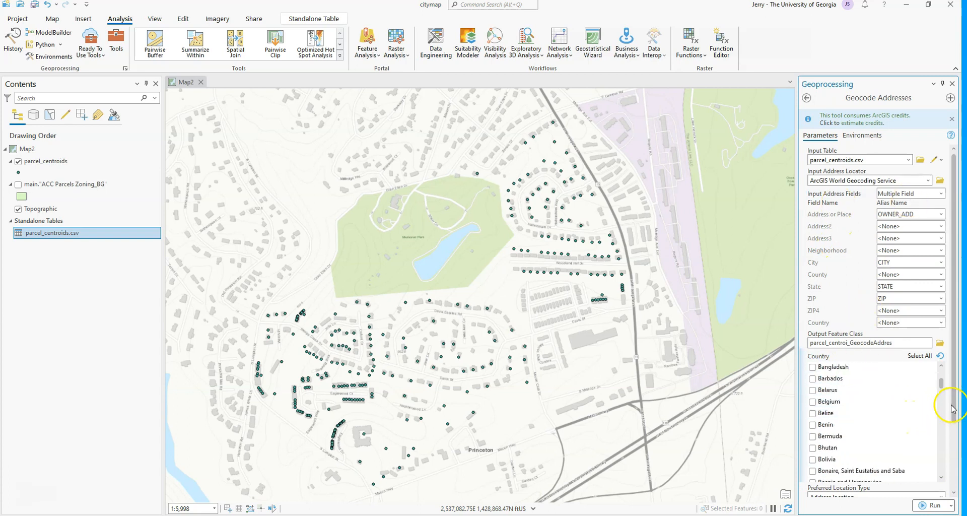
click(935, 504)
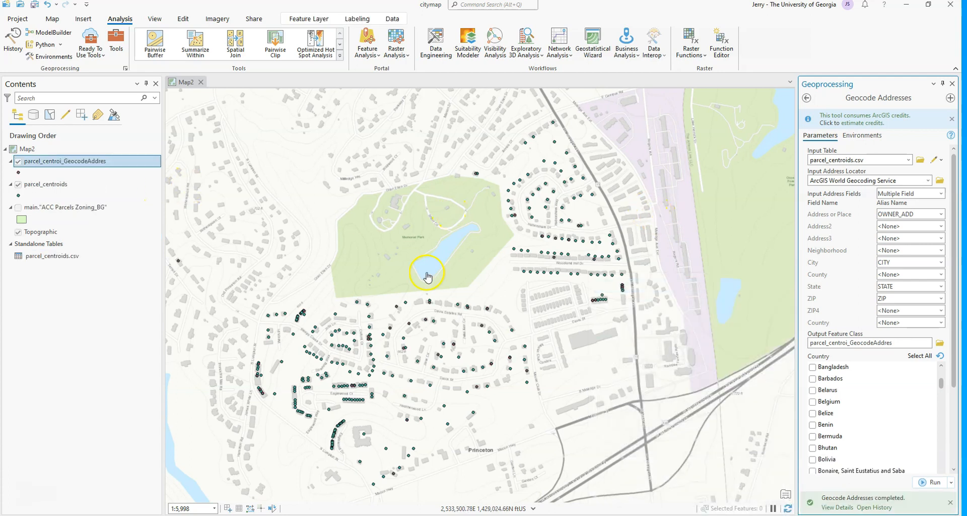
- View the full extent of the geocoded owner addresses, then examine the cluster around the Athens parcels
right_click(57, 161)
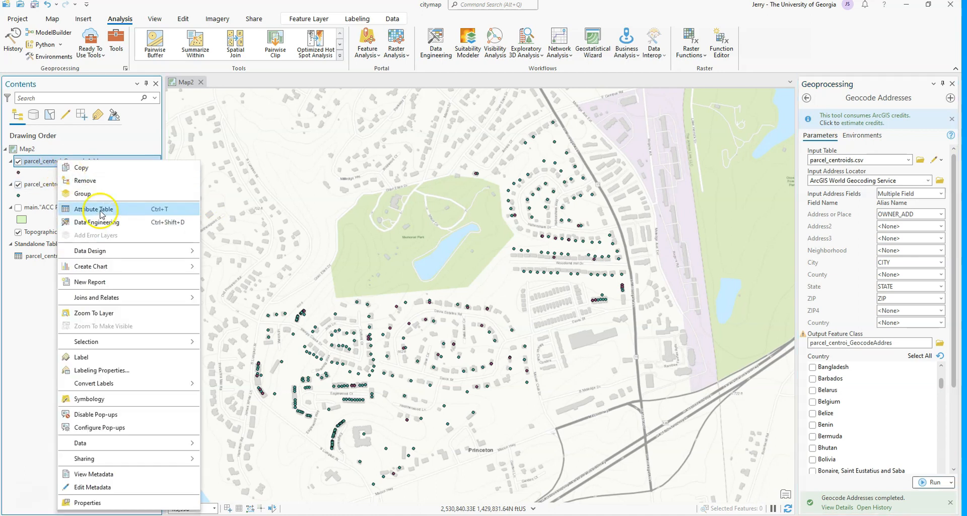
click(109, 315)
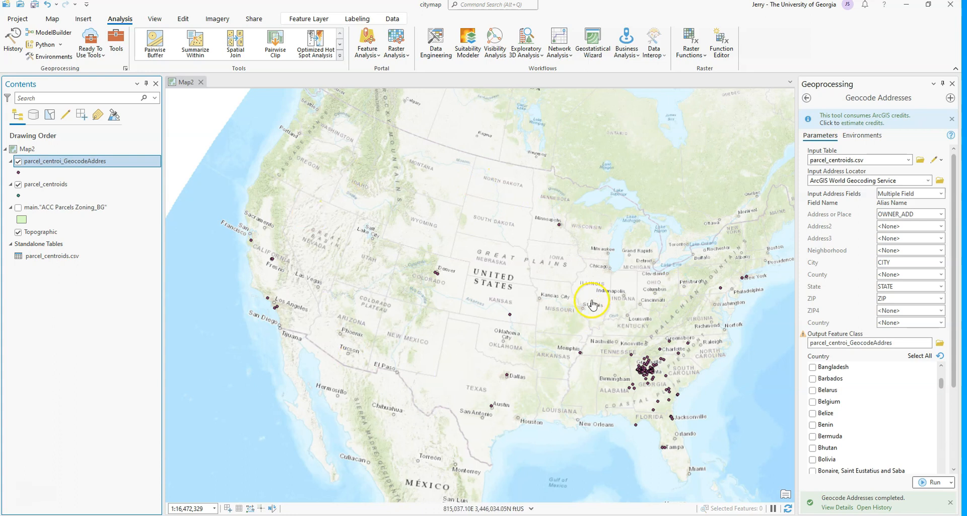
scroll(658, 377, up, 10)
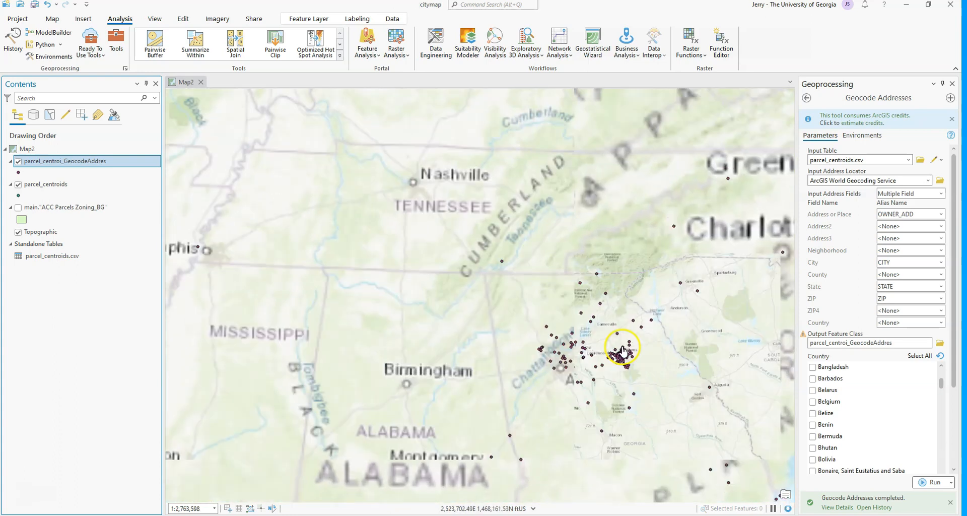
scroll(623, 375, up, 4)
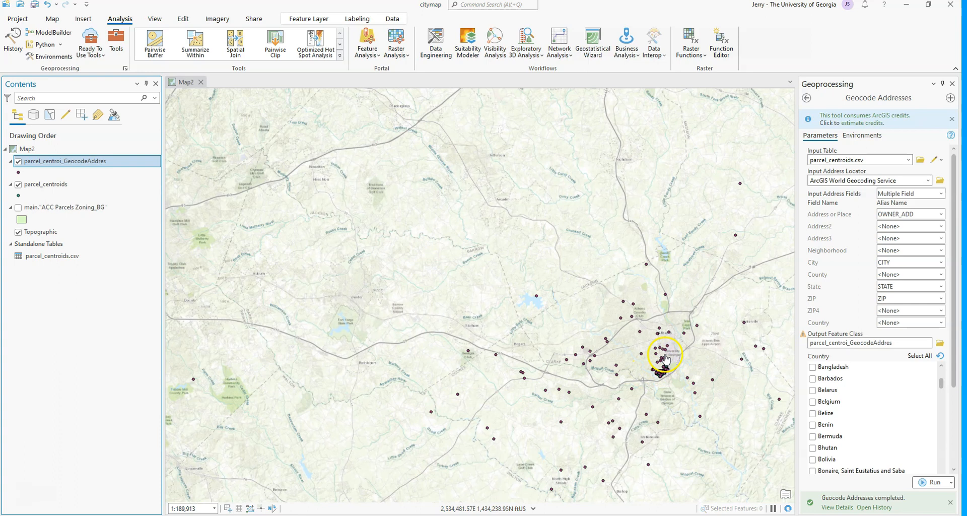
scroll(618, 336, up, 8)
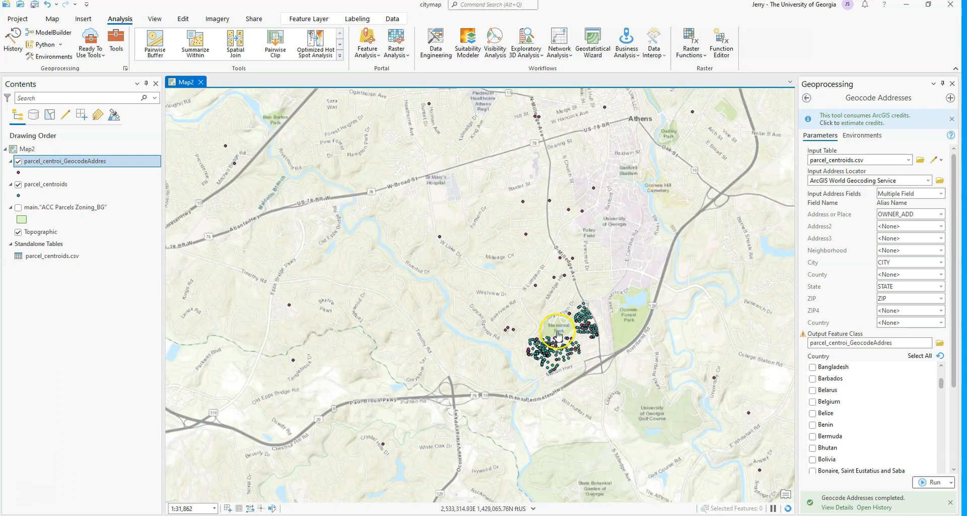
drag(581, 348, 566, 309)
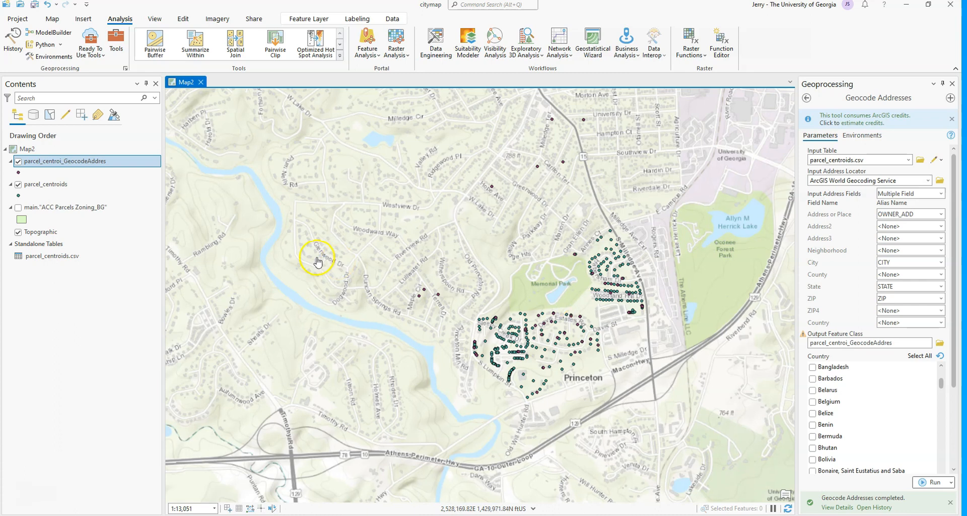
- Open the geocoded address layer's attribute table and examine its X and Y coordinate columns
right_click(91, 160)
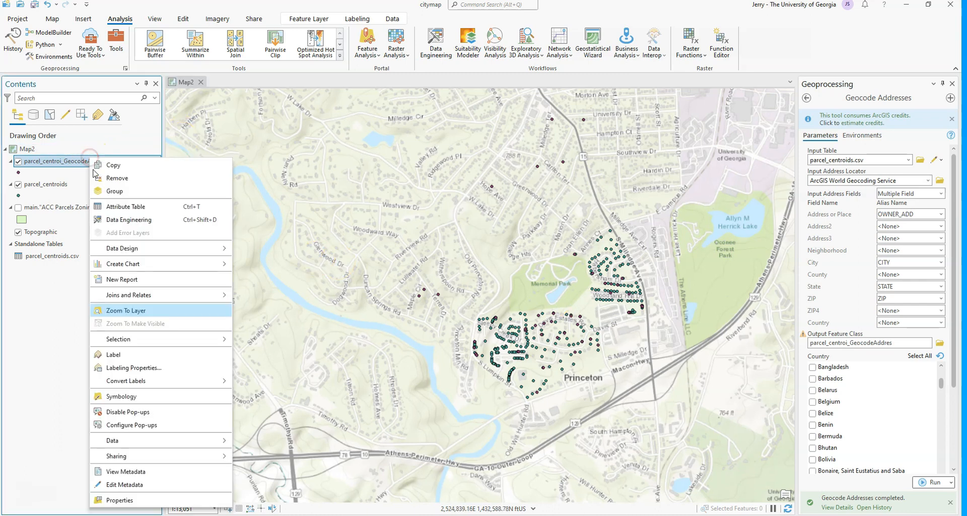
click(134, 208)
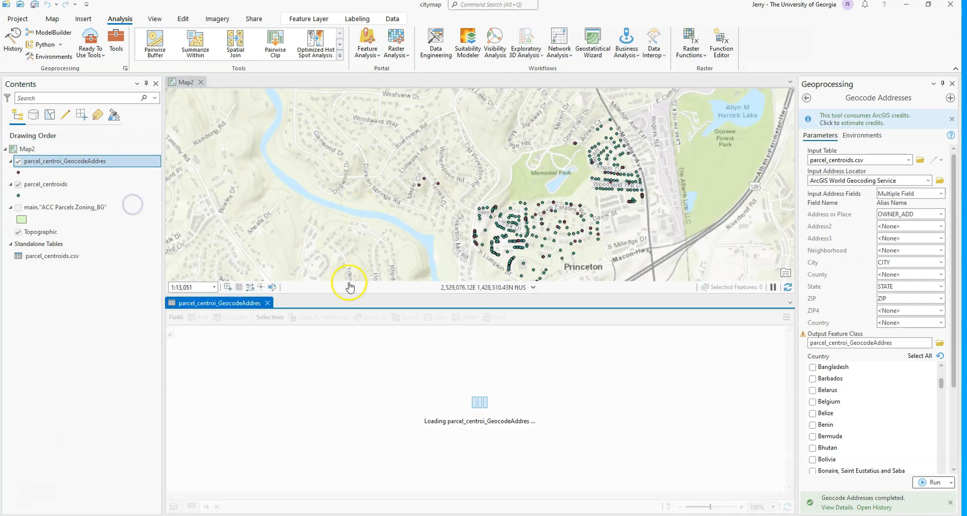
drag(200, 494, 484, 486)
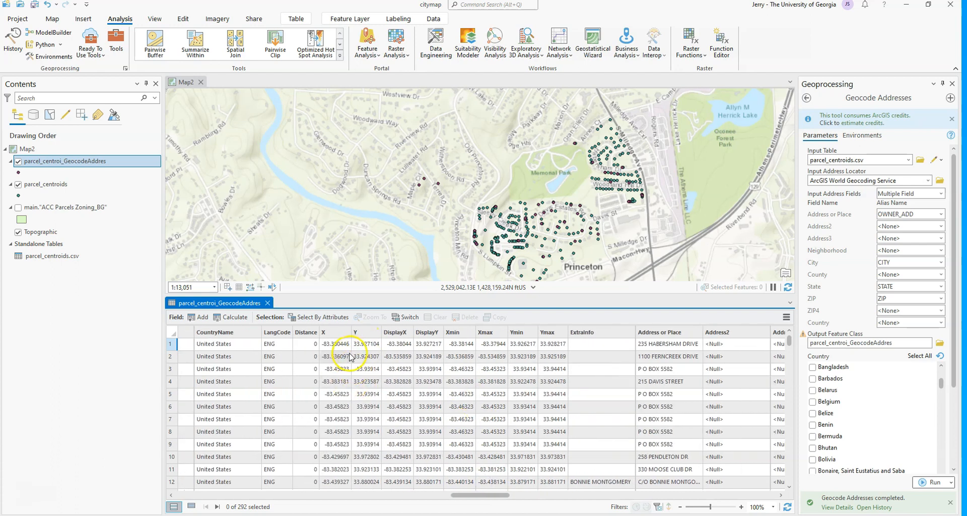
- Export the geocoded address layer's attribute table as landlord_points.csv in the citymap folder
right_click(93, 161)
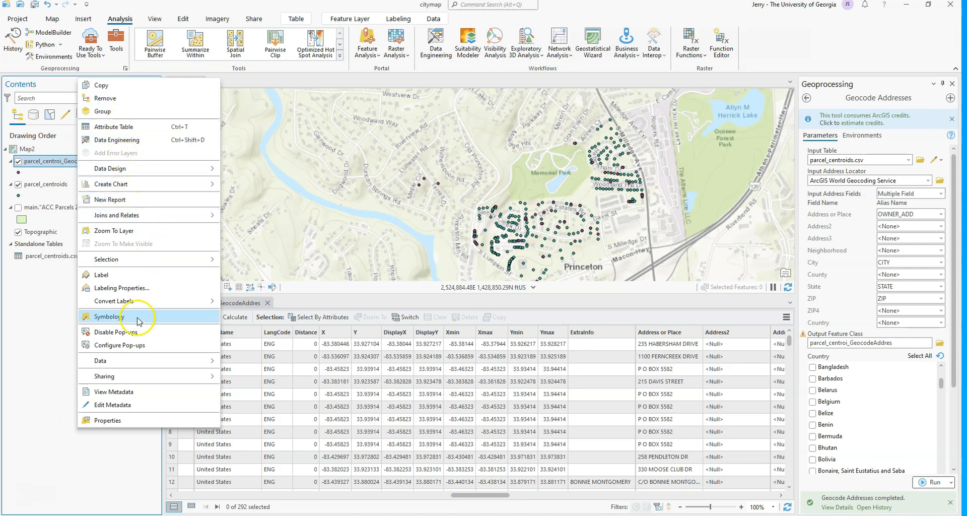
mouse_move(146, 365)
click(247, 371)
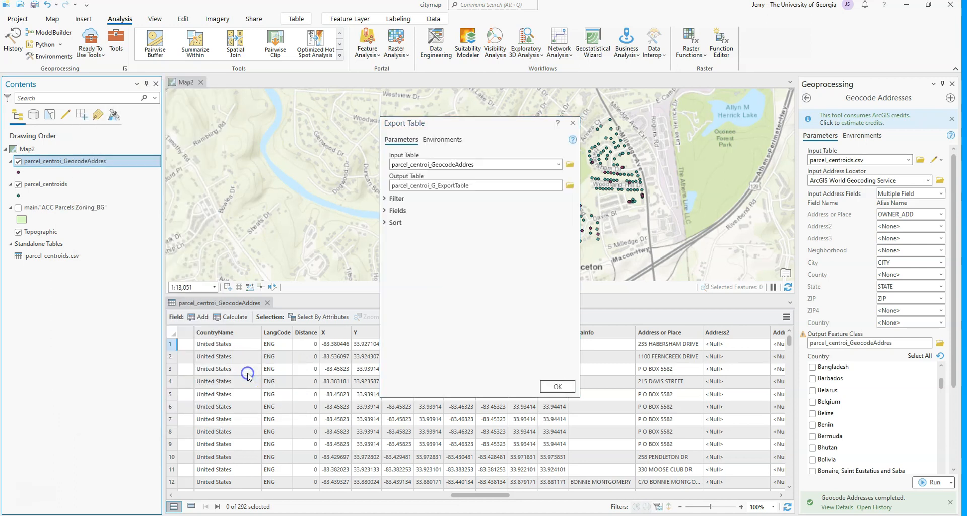
click(569, 184)
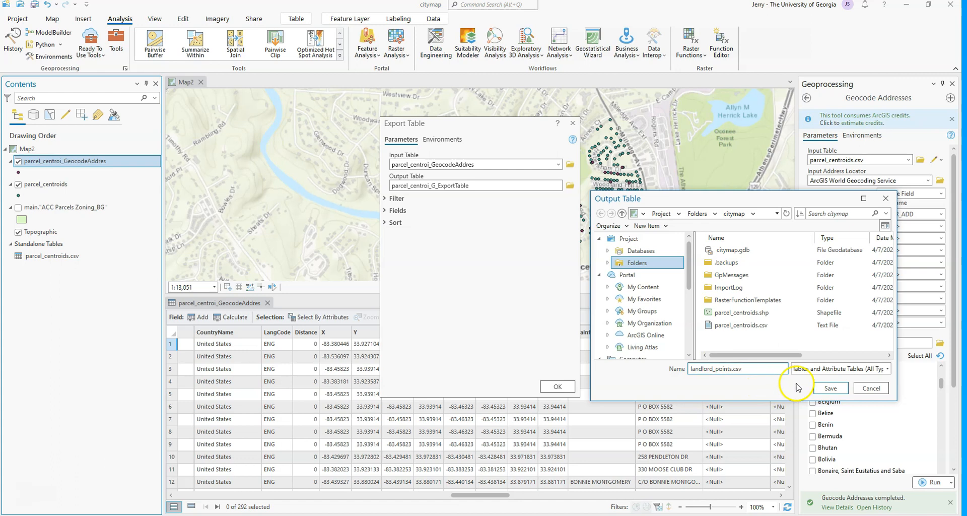
click(830, 388)
- Confirm landlord_points.csv as the output table and run the export of the geocoded address table
key(alt+Tab)
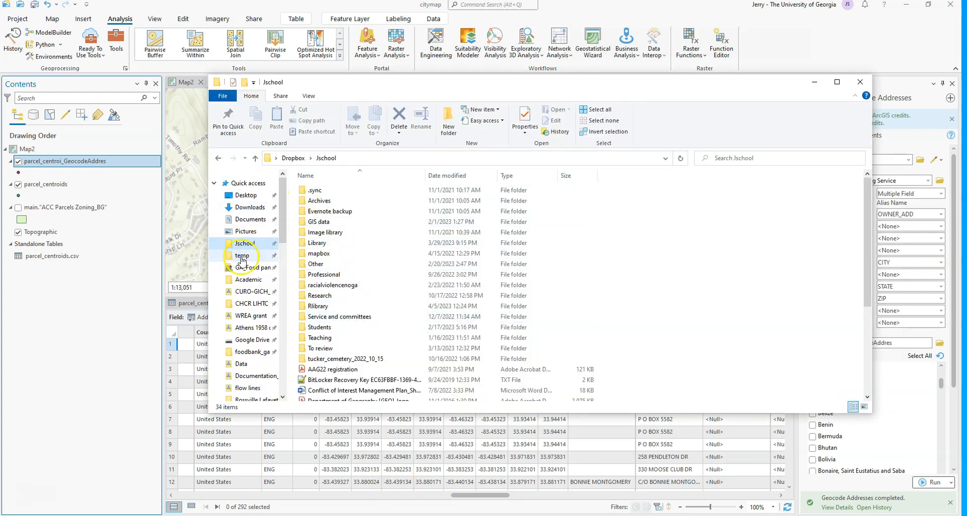
drag(369, 83, 966, 78)
click(397, 296)
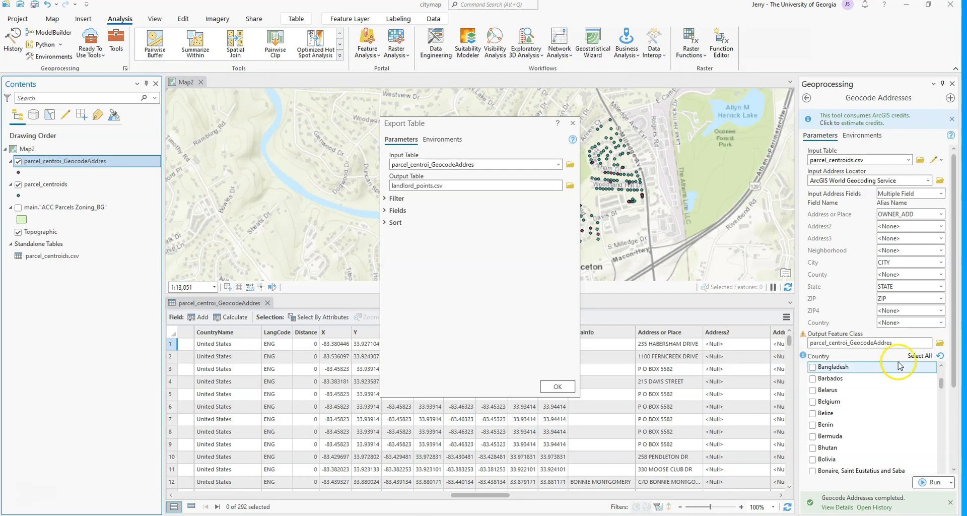
click(567, 384)
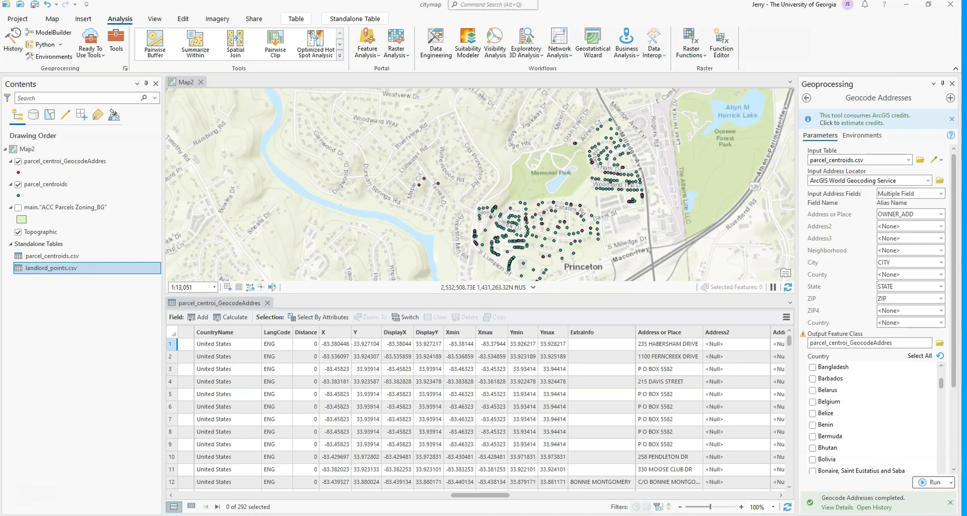
- Switch to landlord_points.csv in Excel and delete all columns before the X column
drag(966, 127, 393, 61)
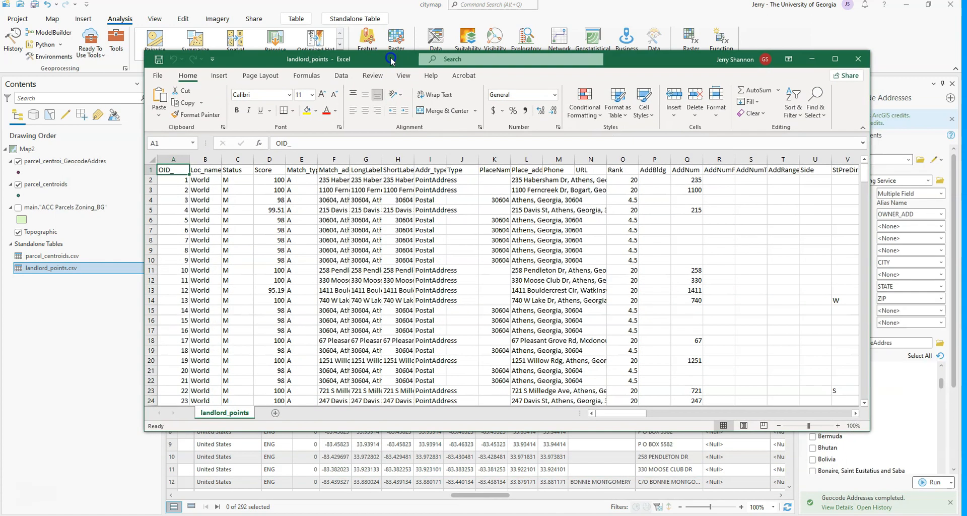
click(834, 59)
drag(26, 105, 634, 105)
right_click(634, 105)
click(661, 203)
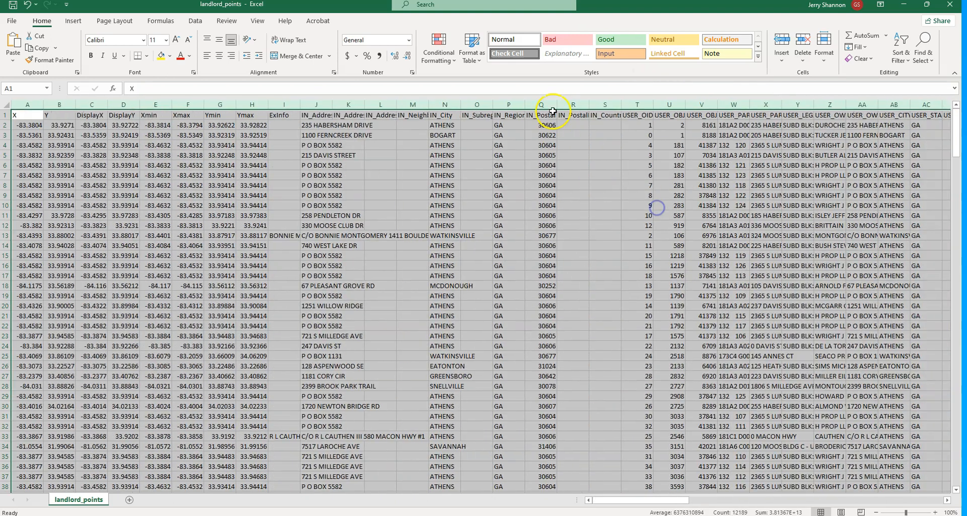
- Delete every remaining column except X, Y and USER_PARCEL_NO from the landlord_points sheet
drag(81, 104, 711, 101)
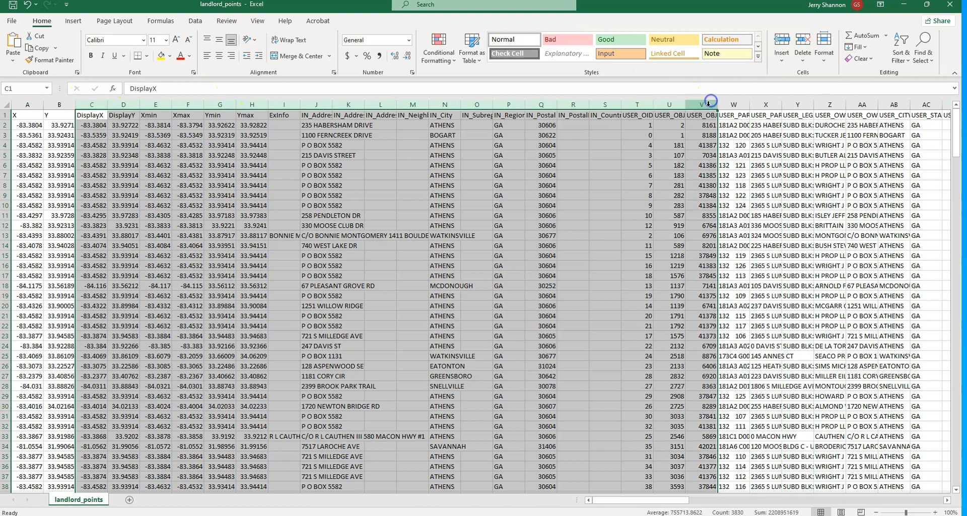
right_click(712, 101)
click(736, 196)
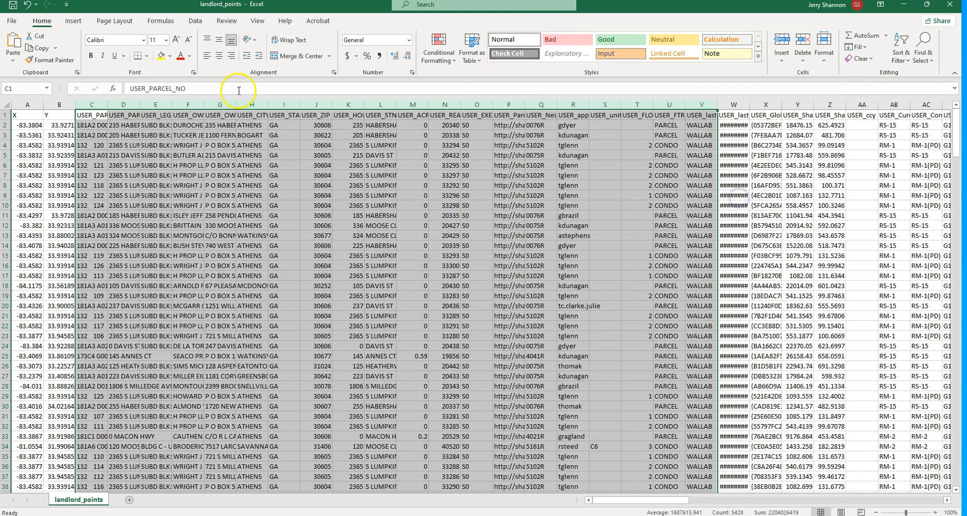
drag(121, 104, 894, 105)
right_click(894, 105)
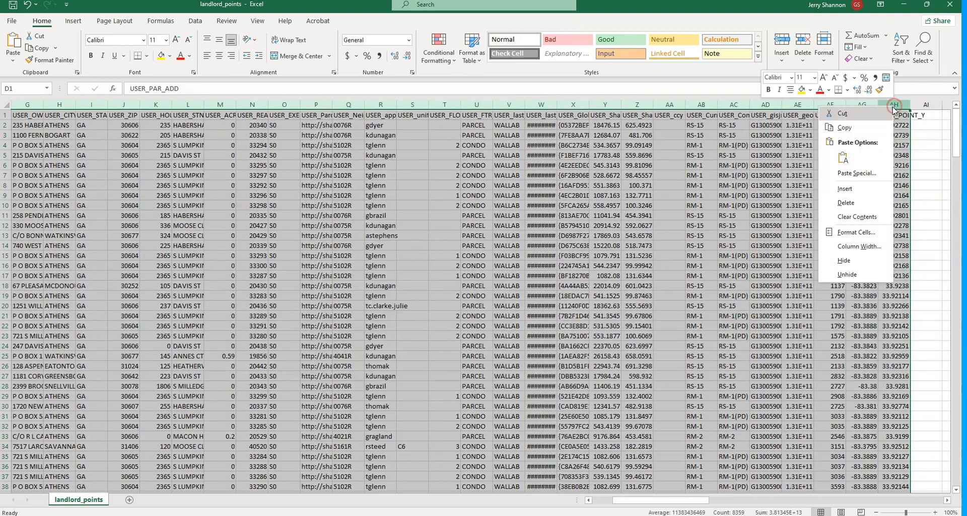
click(851, 206)
- Rename the X and Y column headers to X_own and Y_own and save the CSV file
click(27, 115)
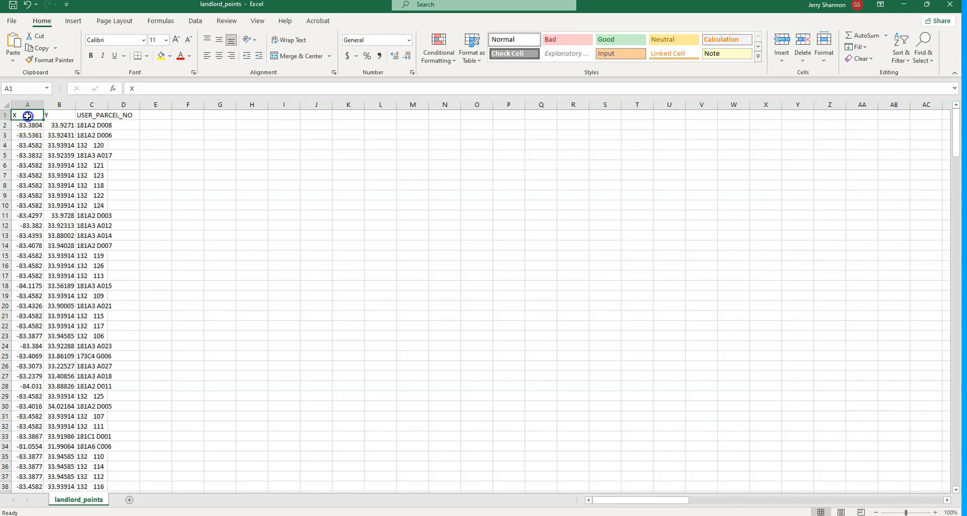
click(183, 85)
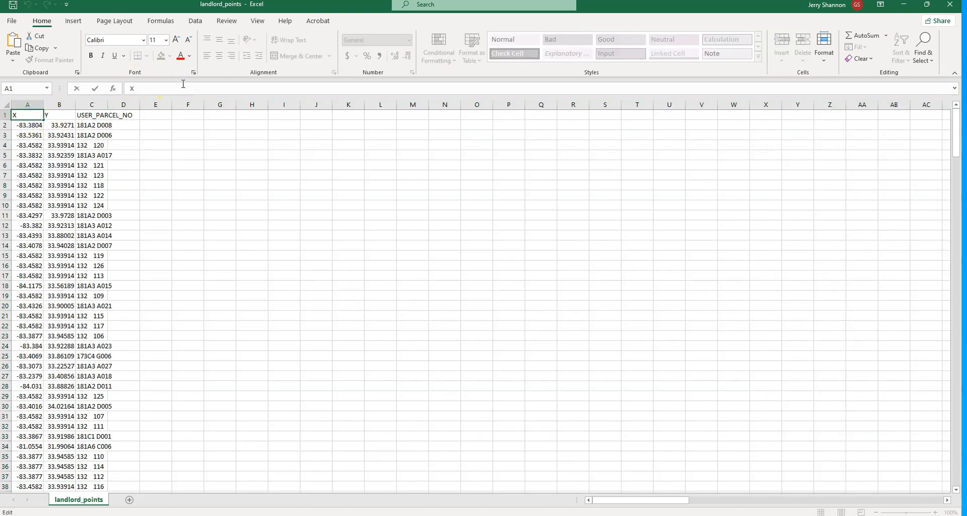
key(Return)
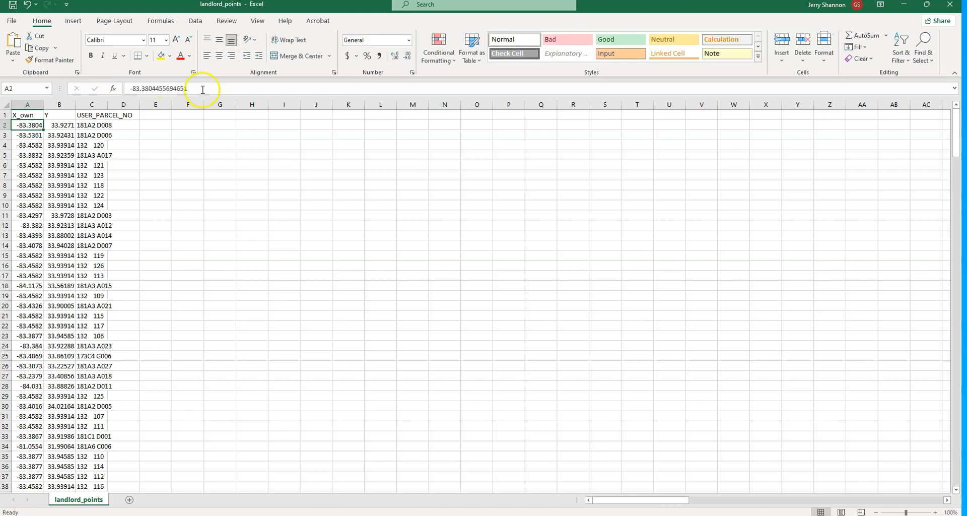
click(59, 115)
click(191, 85)
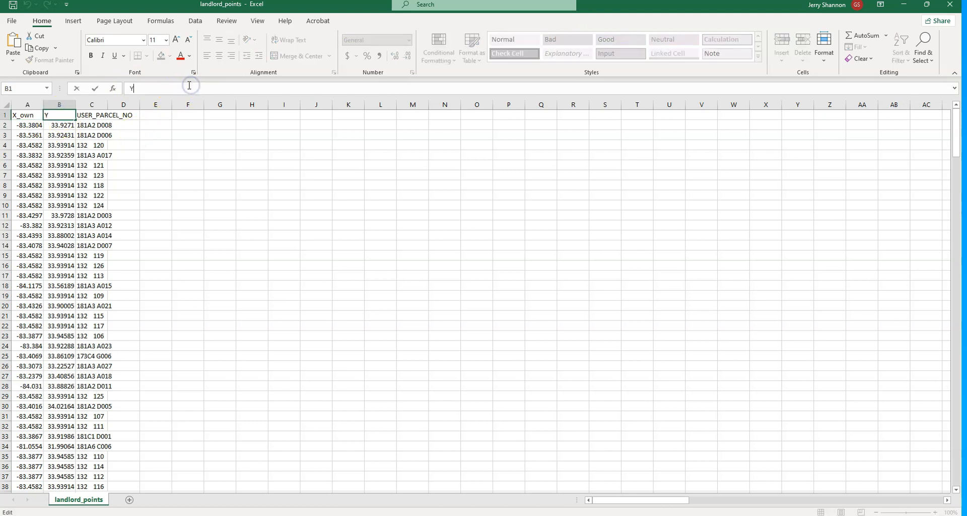
text(_own)
key(Return)
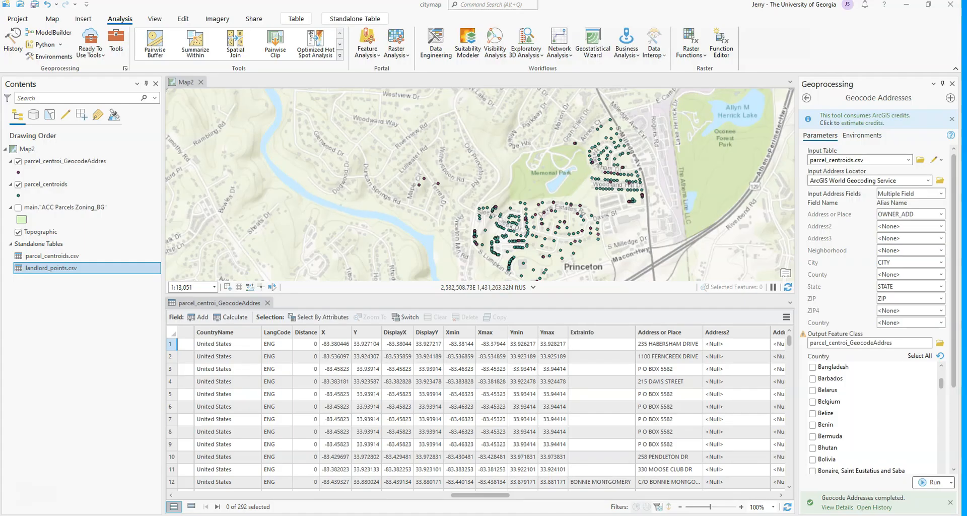
- Switch to File Explorer and rename the landlord_points CSV file in the citymap folder to landlord_points1
drag(966, 165, 520, 117)
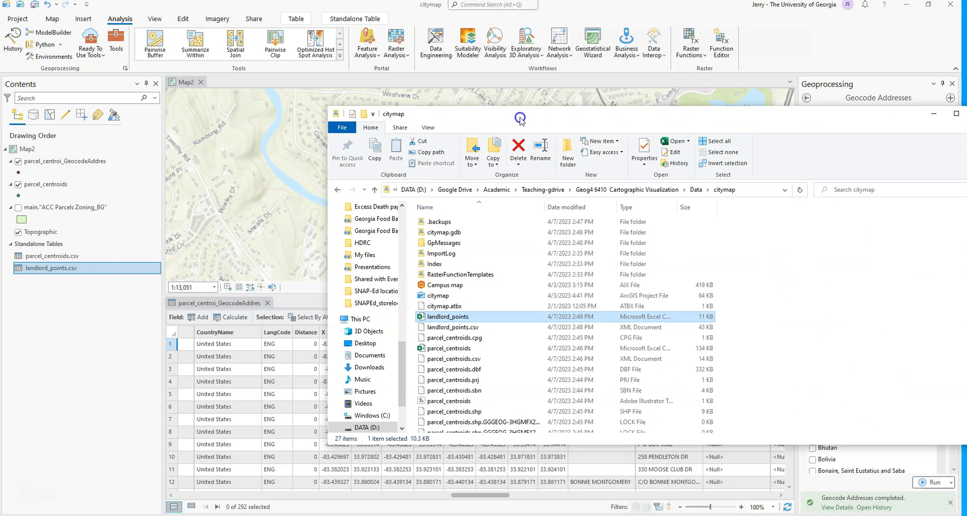
click(467, 318)
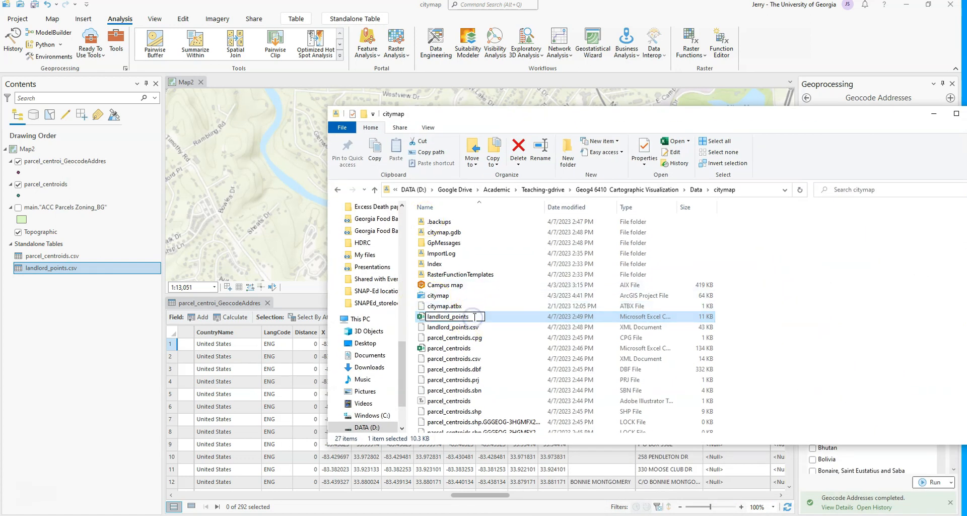
text(1)
key(Return)
drag(563, 111, 966, 151)
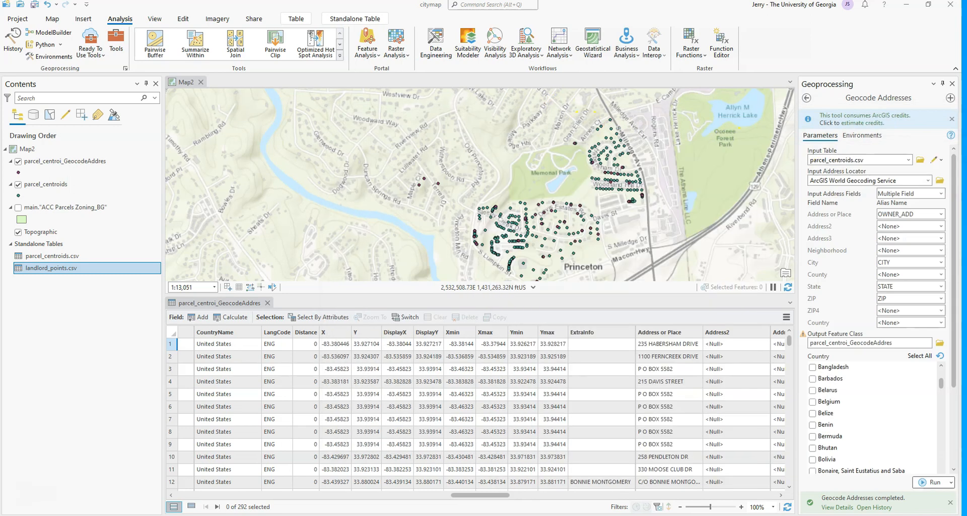
- Close the Geoprocessing pane in ArcGIS Pro and remove the landlord_points.csv table from the map
click(952, 84)
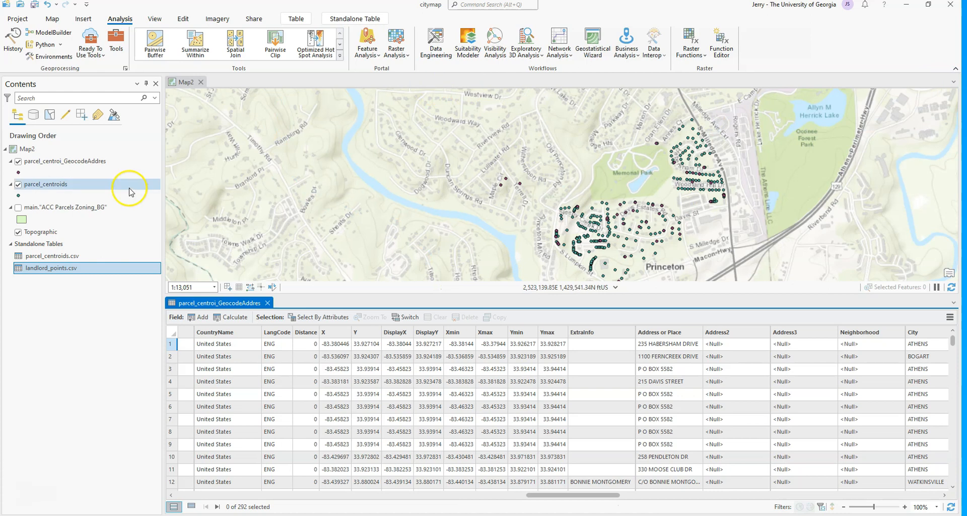
right_click(63, 273)
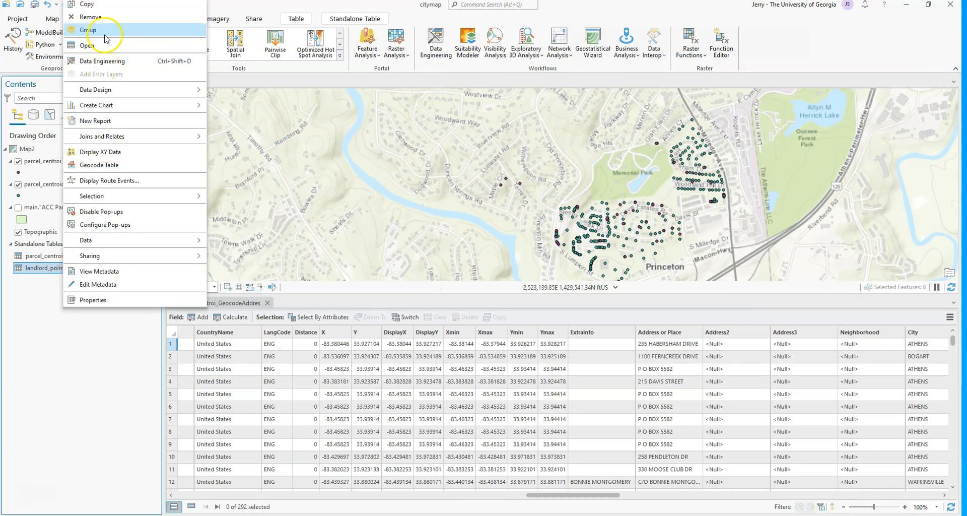
click(92, 17)
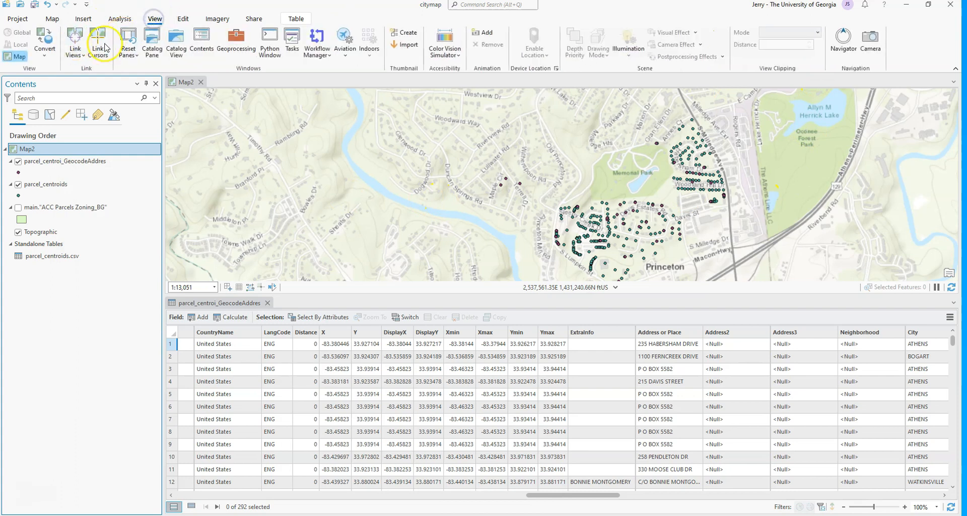
- Refresh the citymap project folder in the Catalog and add landlord_points1.csv to the map as a standalone table
click(152, 43)
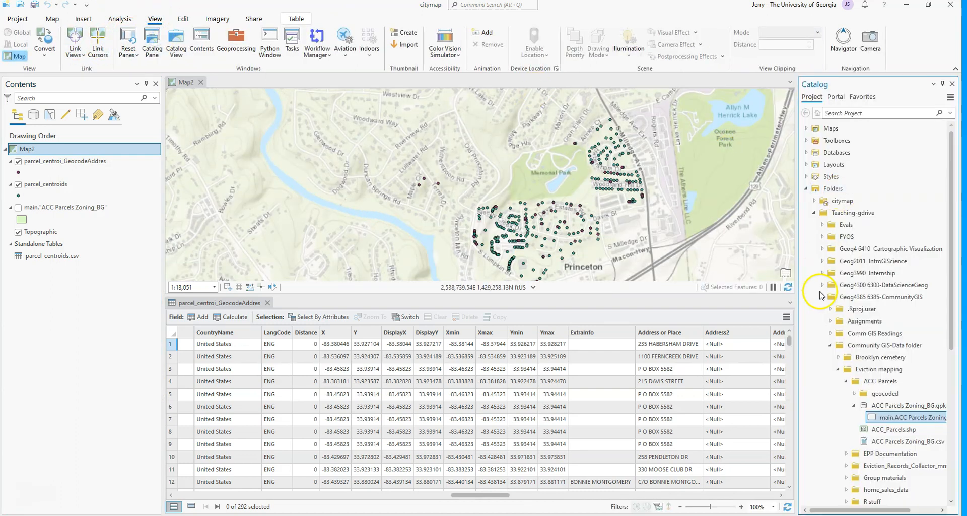
click(875, 382)
right_click(874, 382)
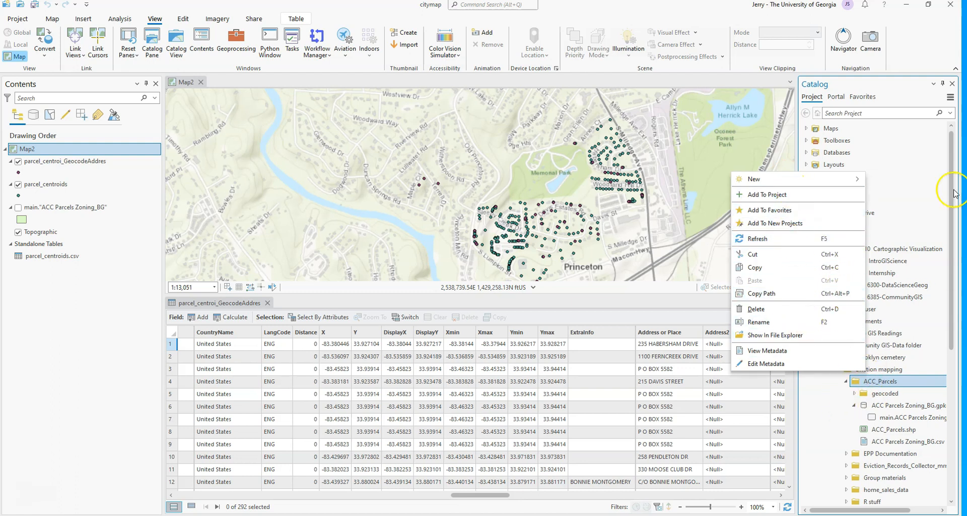
click(890, 189)
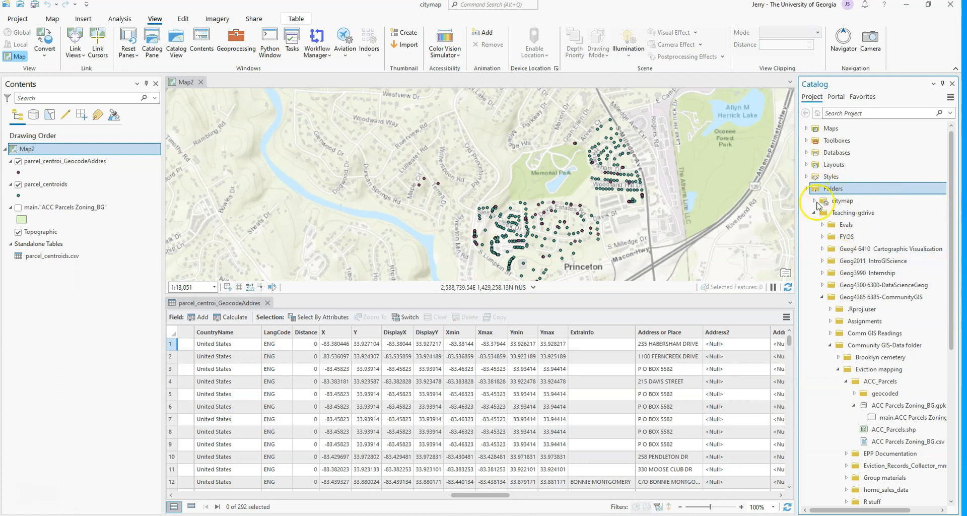
double_click(843, 200)
right_click(842, 201)
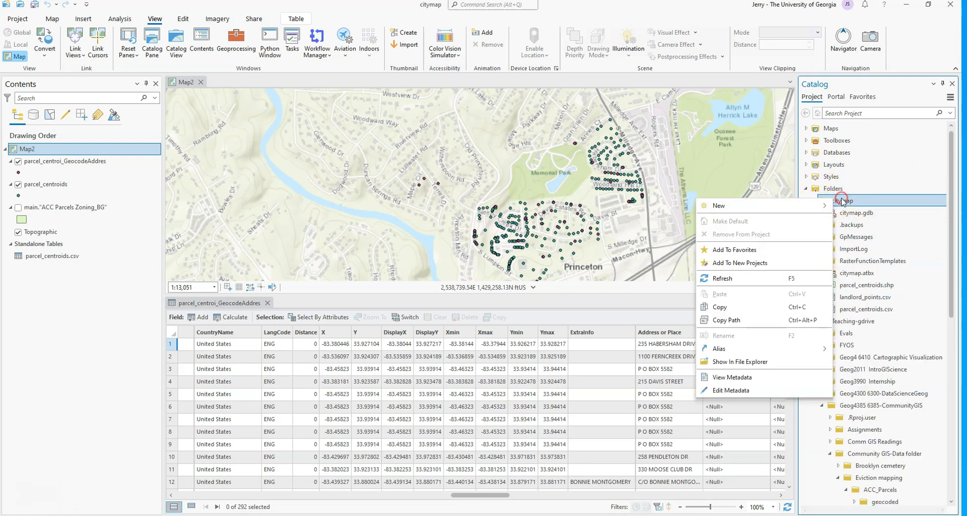
click(801, 278)
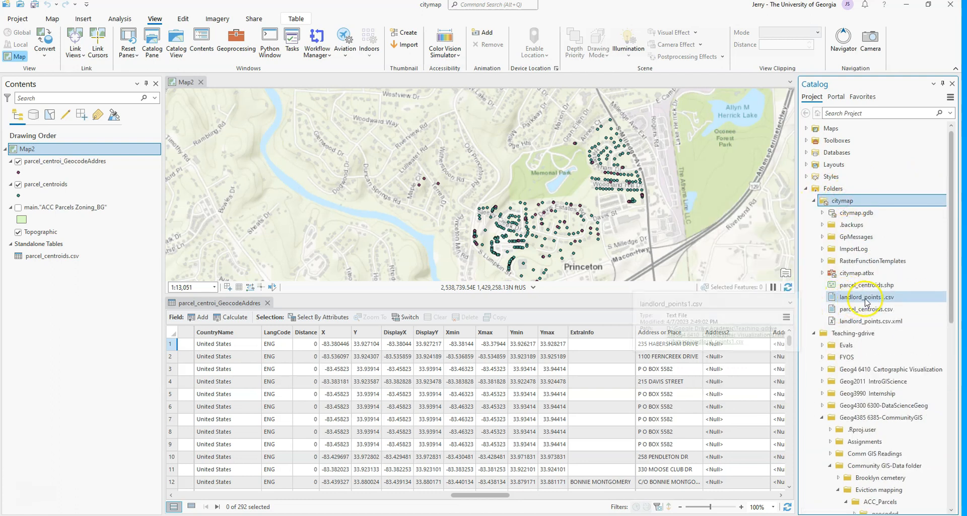
drag(865, 298, 473, 299)
drag(141, 309, 71, 276)
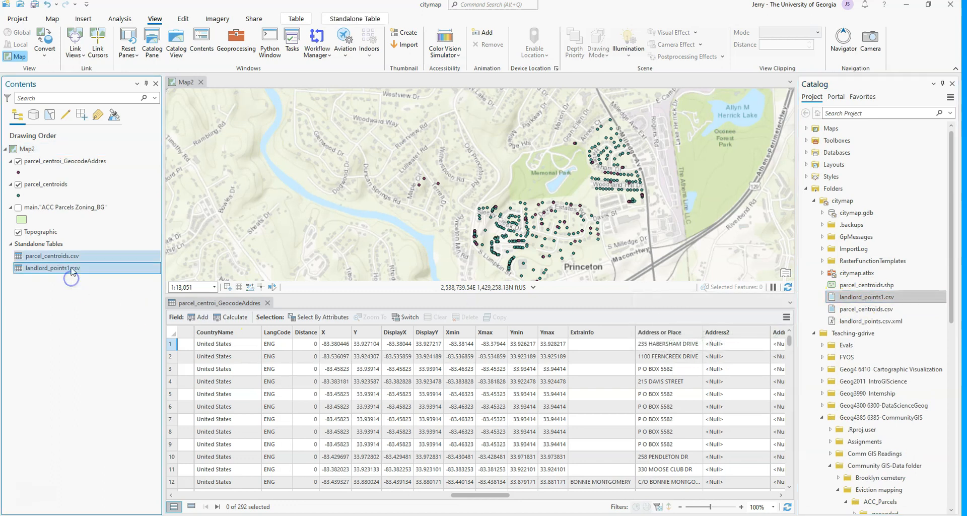
right_click(88, 162)
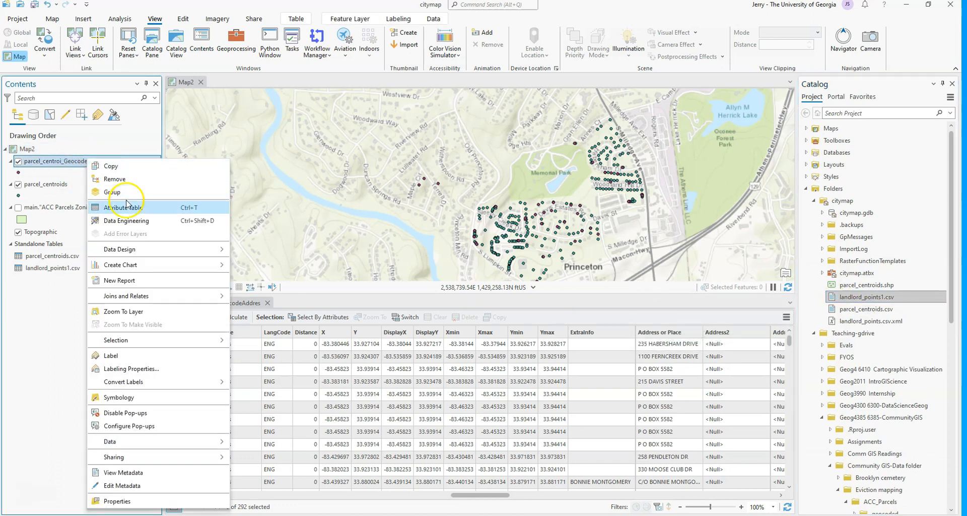
click(50, 162)
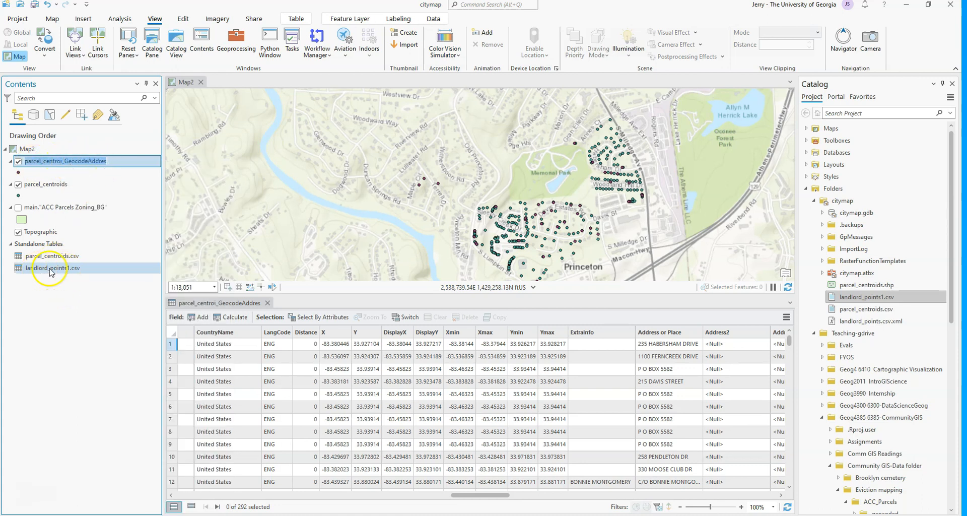
right_click(97, 165)
click(90, 332)
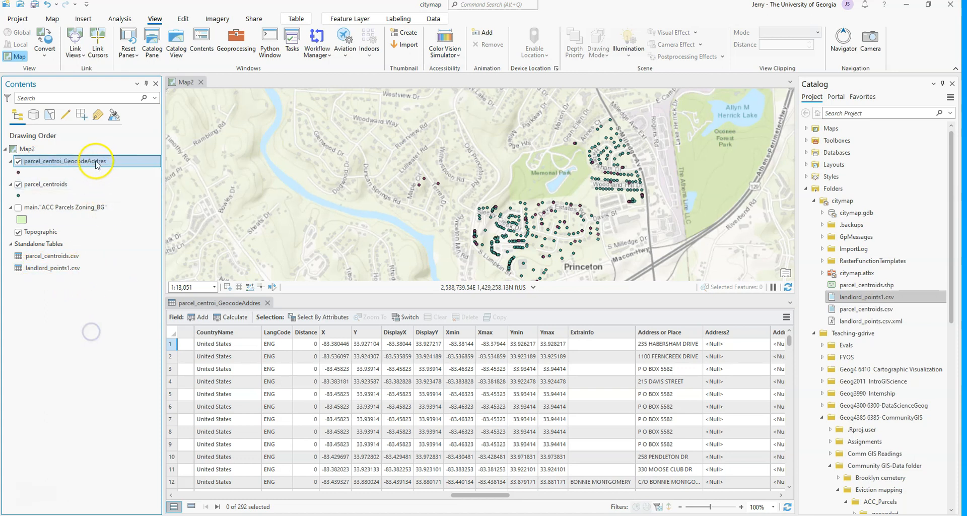
right_click(93, 161)
mouse_move(153, 302)
click(276, 300)
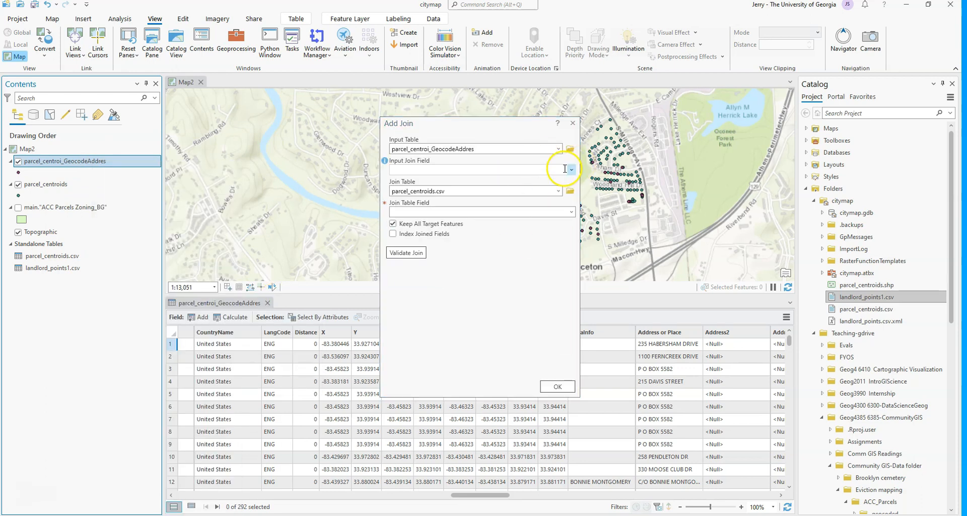
click(568, 169)
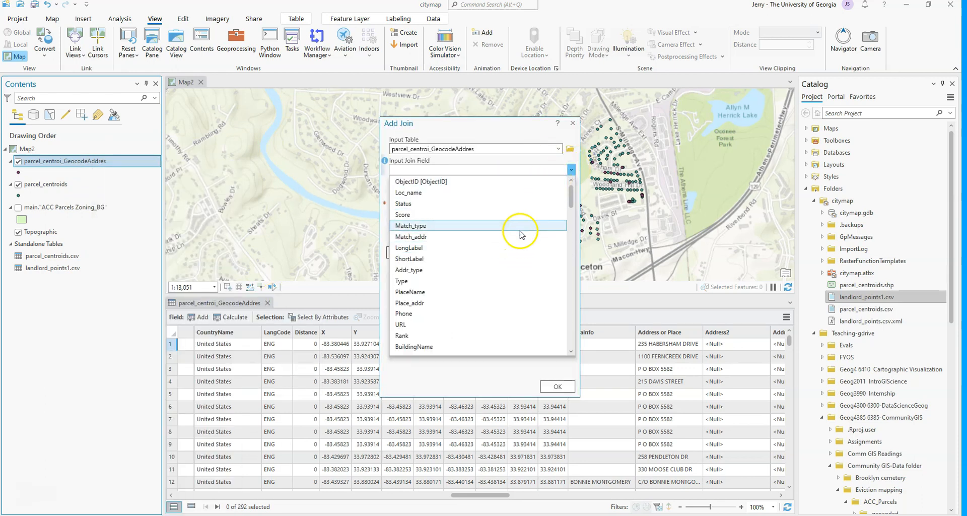
scroll(520, 234, down, 7)
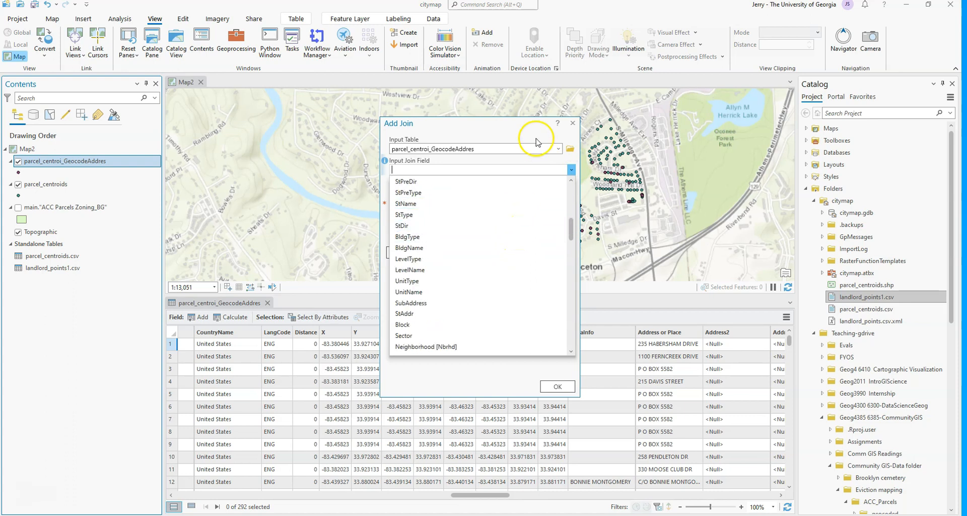
click(572, 123)
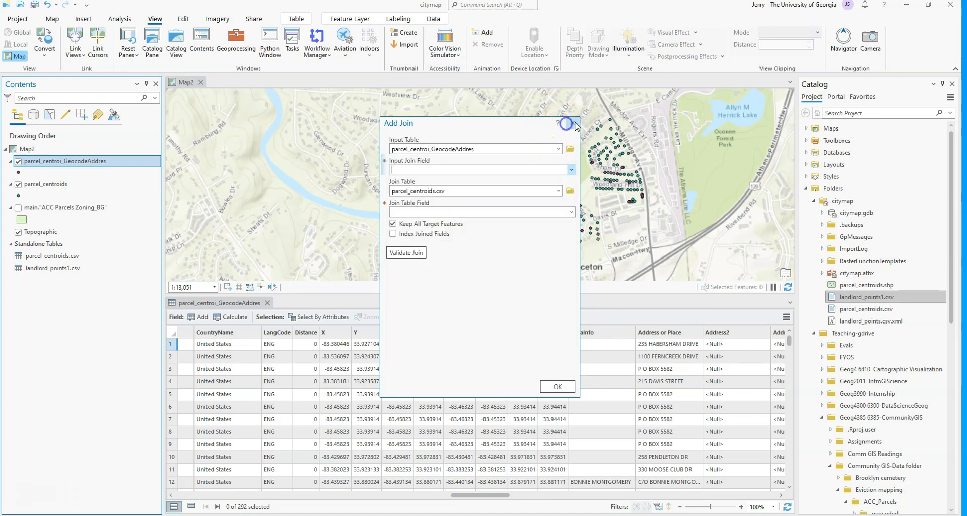
click(573, 124)
- Join landlord_points1.csv to the parcel_centroids layer, matching PARCEL_NO to USER_PARCEL_NO and keeping all target features
click(61, 187)
right_click(61, 188)
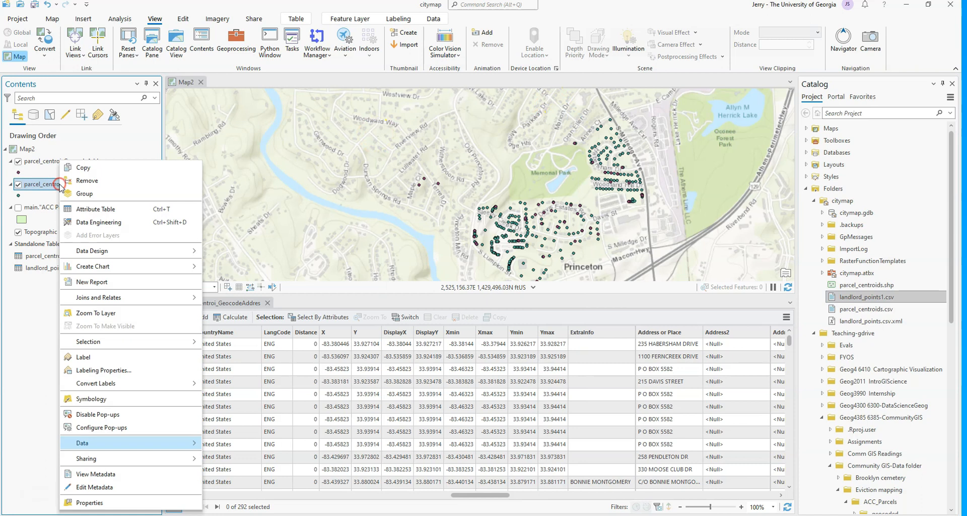
mouse_move(139, 298)
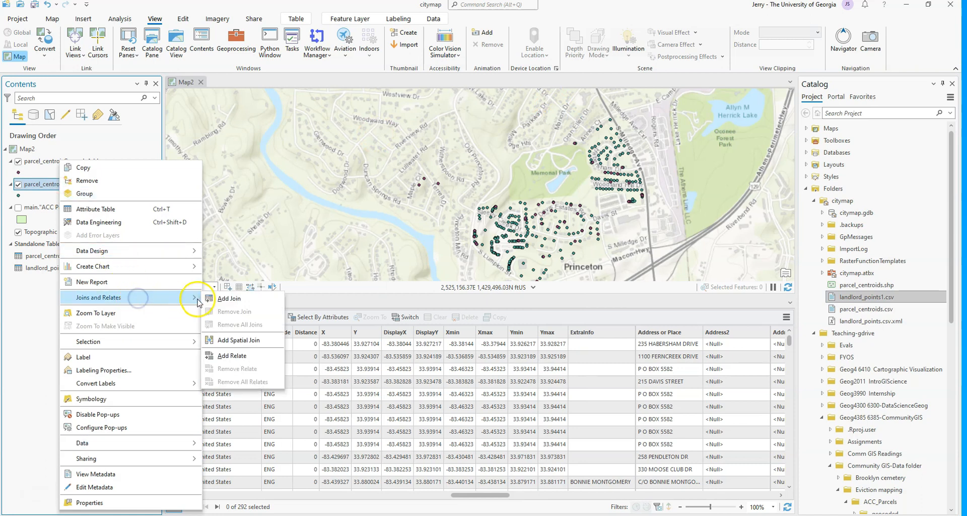
click(224, 298)
click(572, 170)
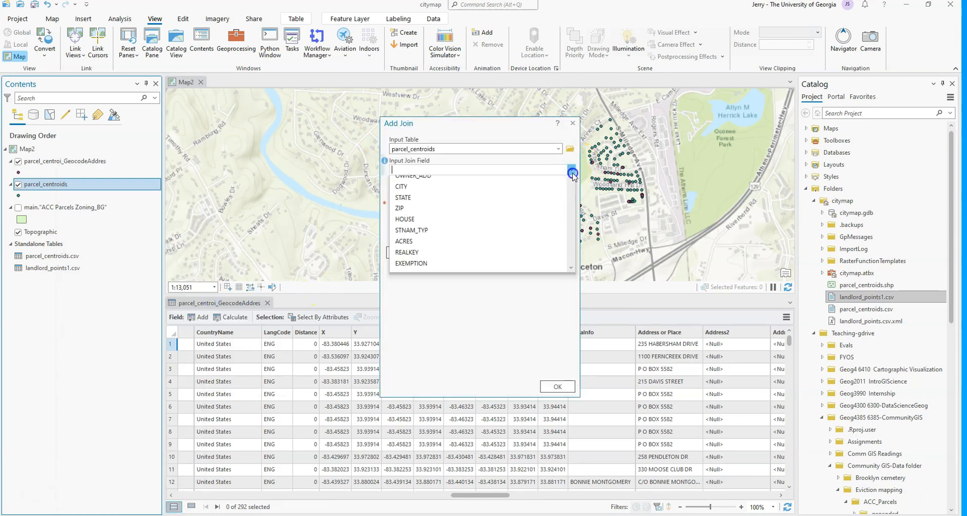
click(506, 214)
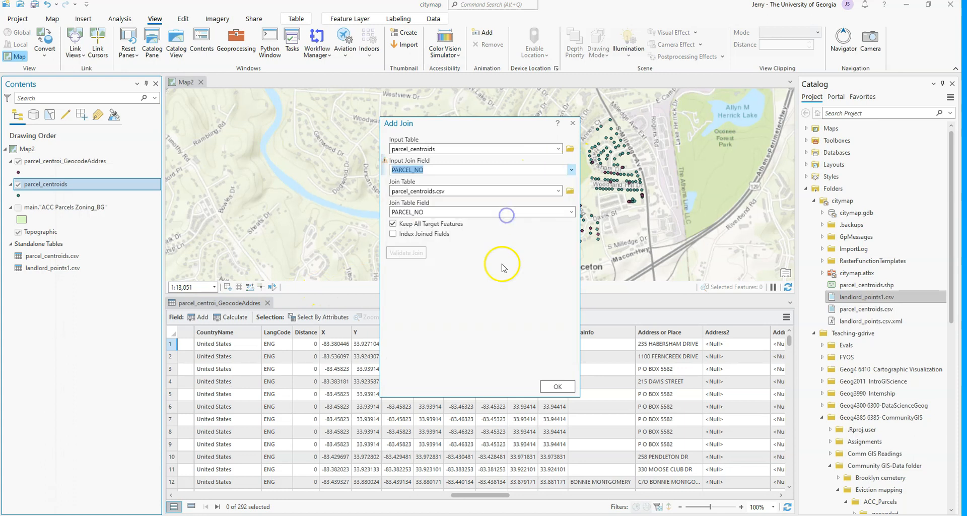
click(557, 192)
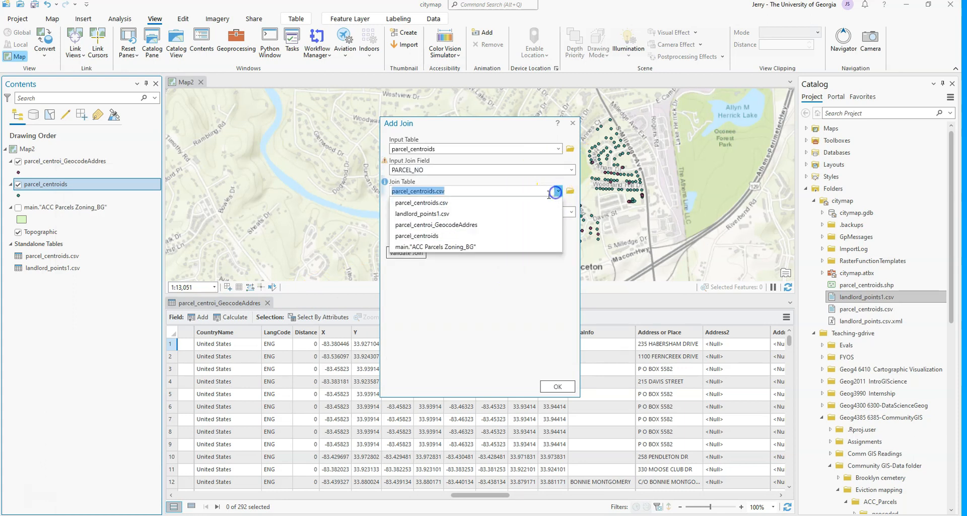
click(524, 208)
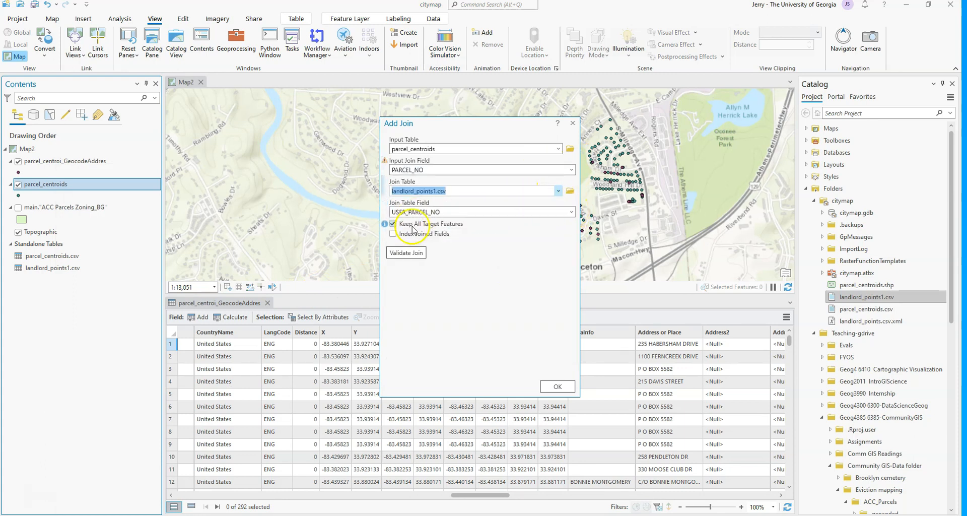
click(560, 385)
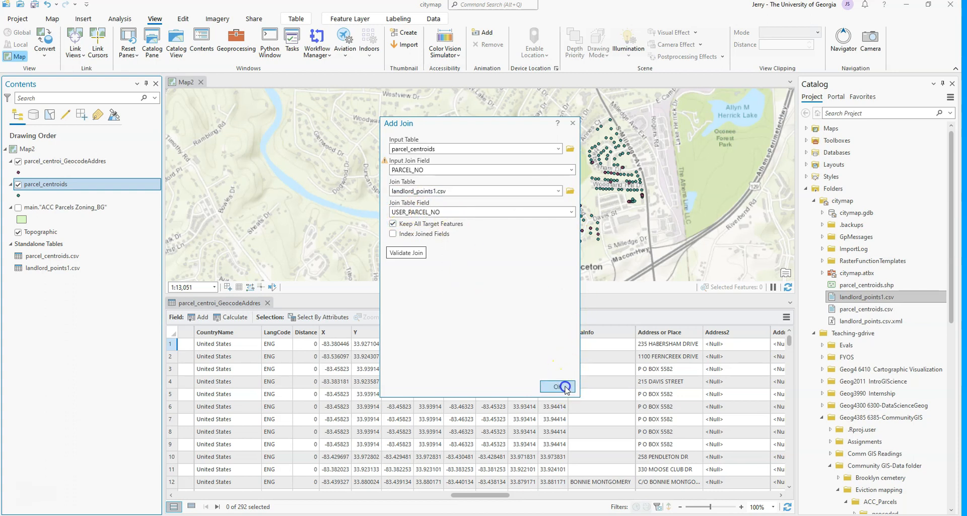
- Export the joined parcel_centroids layer as a new feature class with the default output settings
right_click(40, 184)
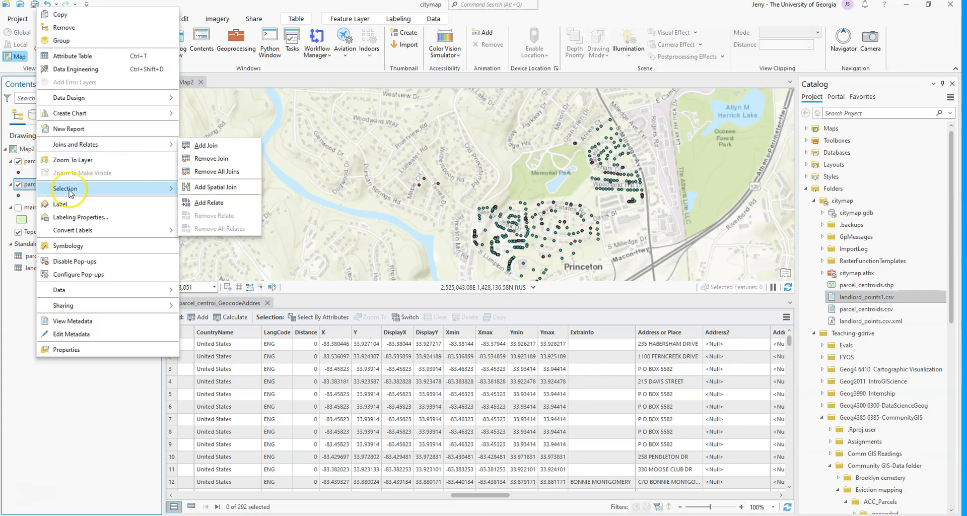
right_click(28, 184)
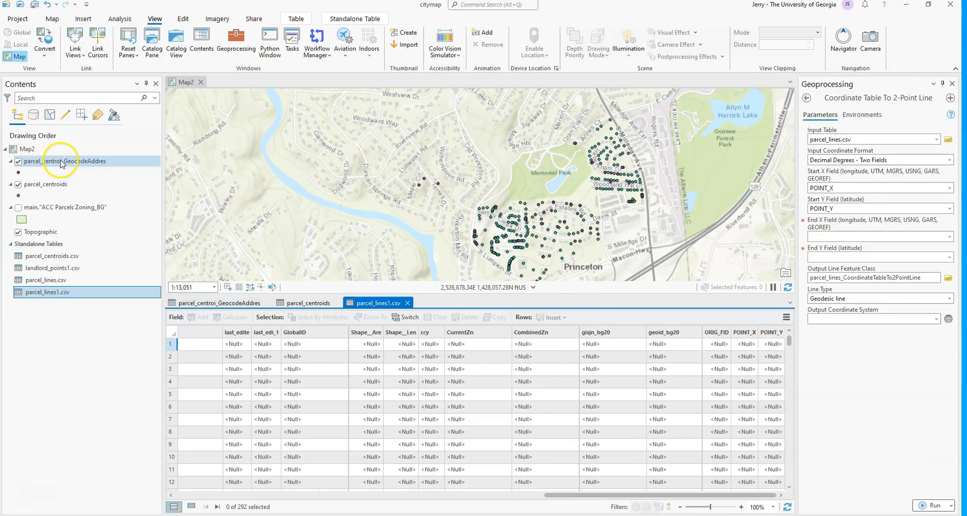
right_click(53, 184)
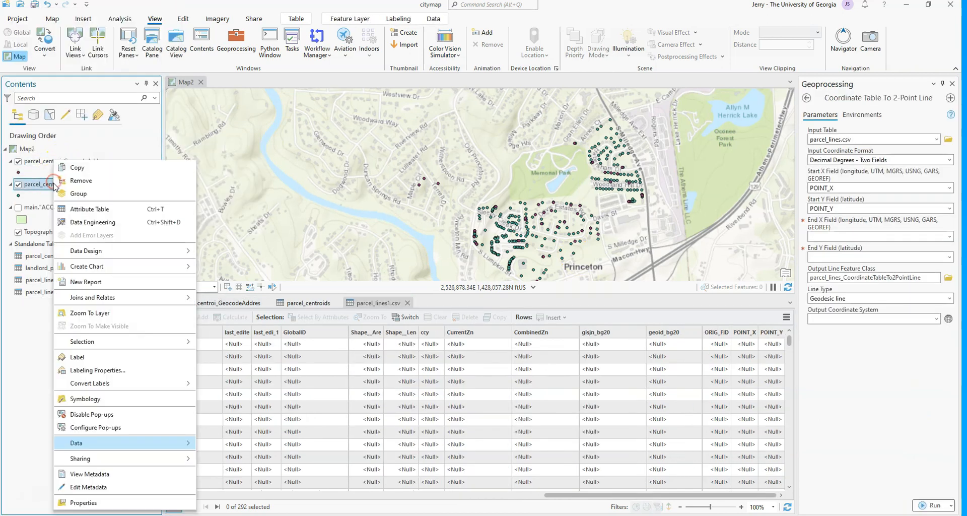
click(151, 444)
click(221, 448)
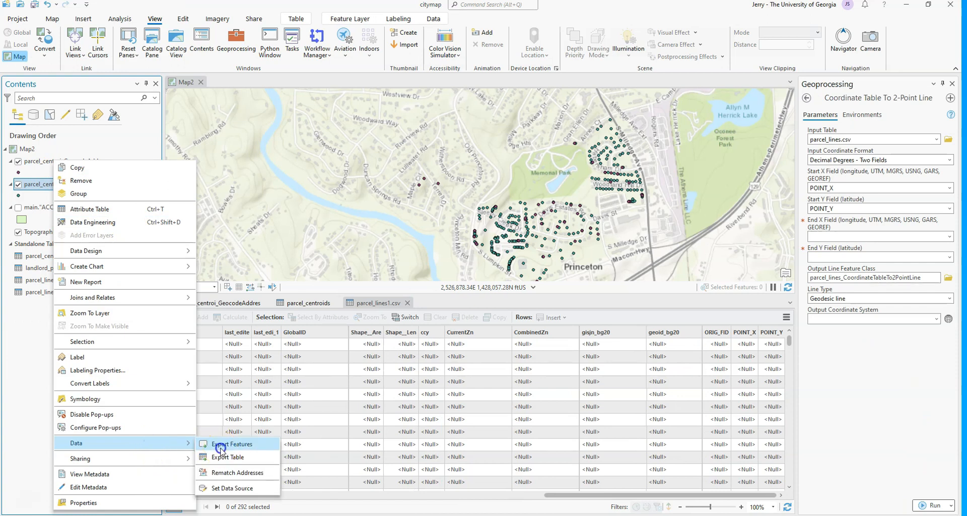
click(556, 386)
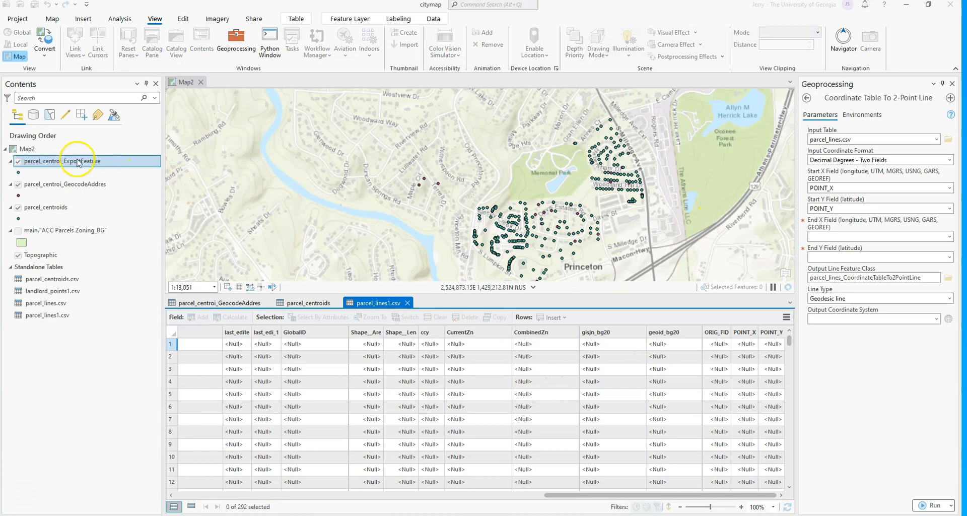
- Open the exported layer's attribute table and check the joined X_own, Y_own and USER_PARCEL_NO columns
right_click(77, 161)
click(140, 210)
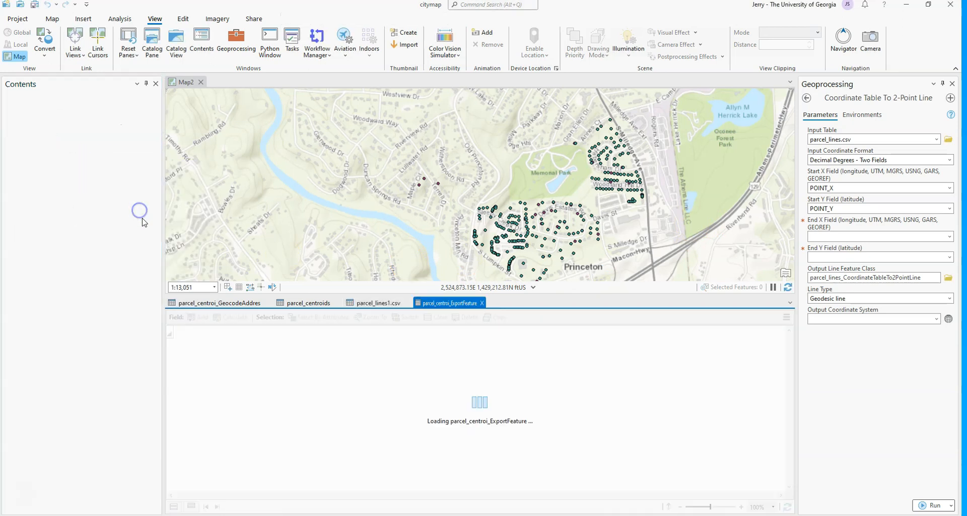
drag(314, 494, 785, 501)
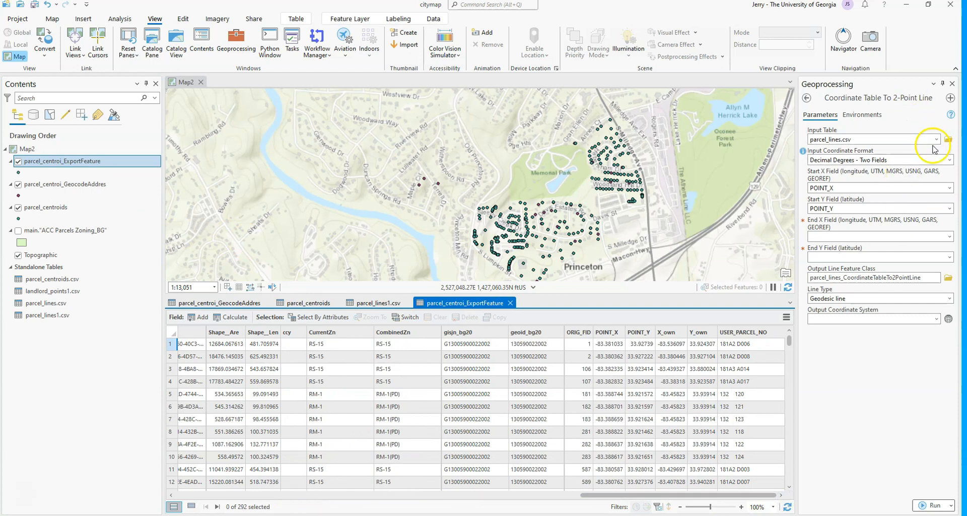
- Reopen the Coordinate Table To 2-Point Line tool by searching for "coordinate to" and use parcel_centroi_ExportFeature as its input table
click(951, 84)
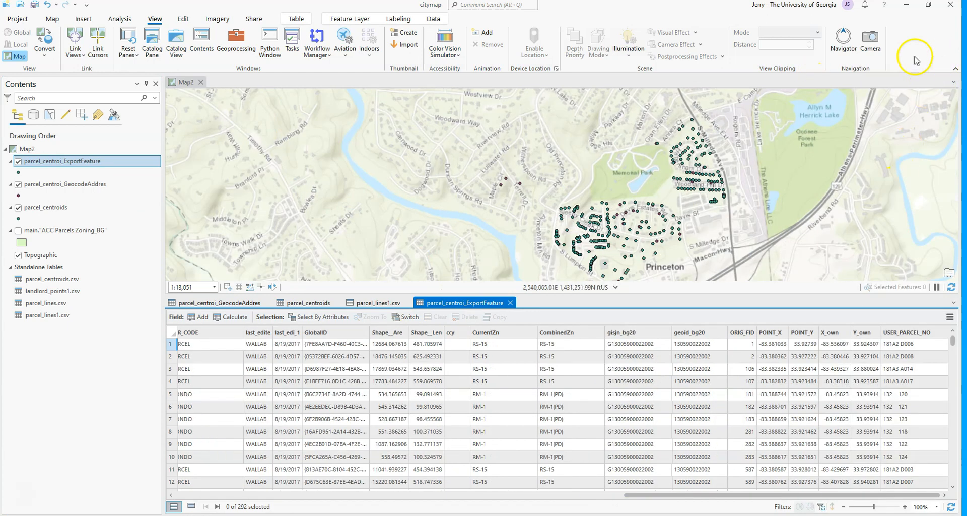
click(236, 40)
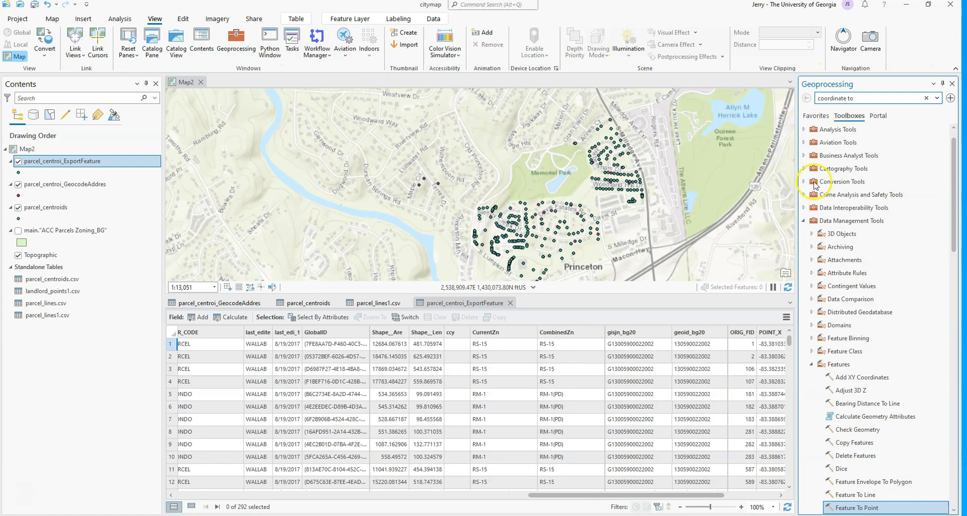
scroll(857, 321, down, 1)
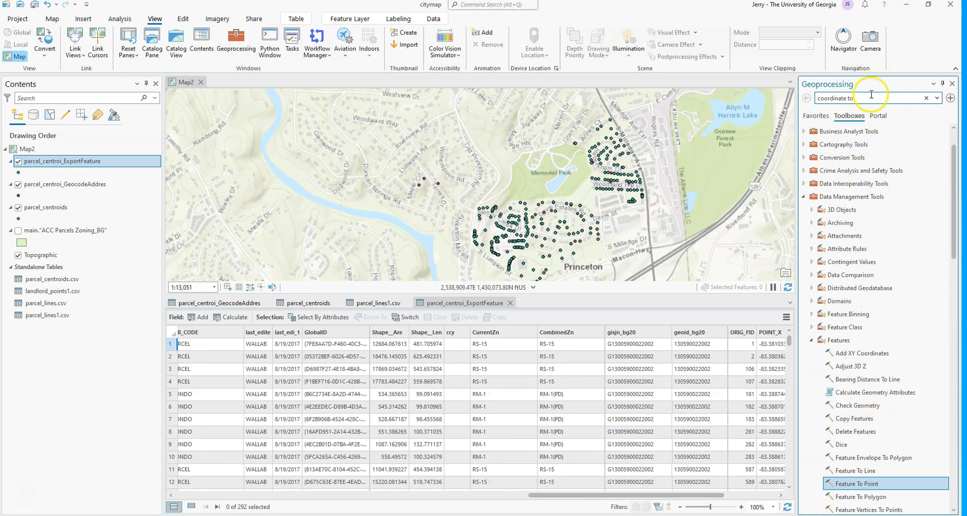
key(Return)
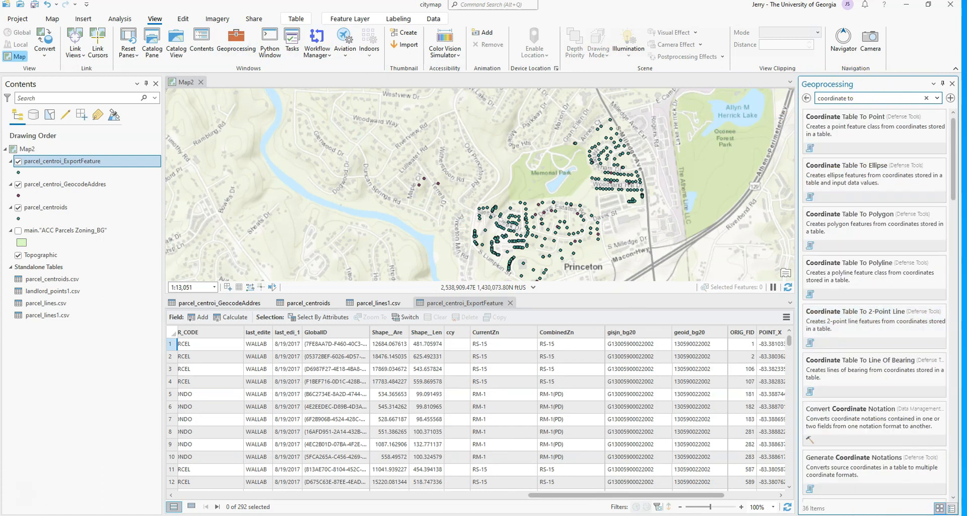
click(890, 325)
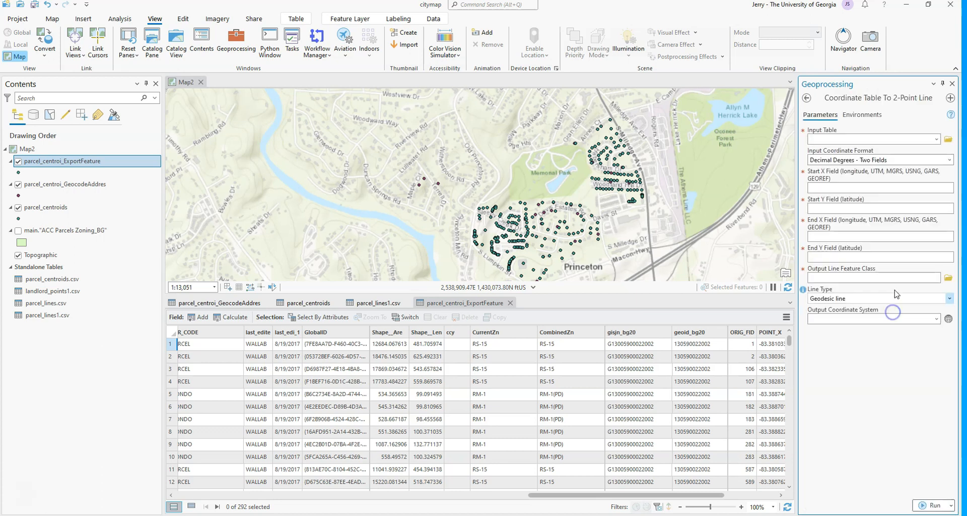
click(937, 140)
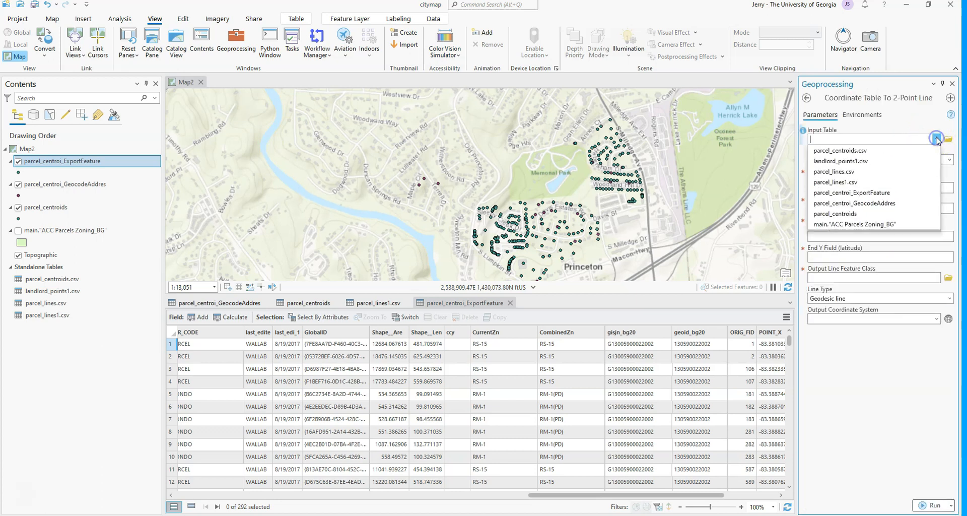
click(877, 193)
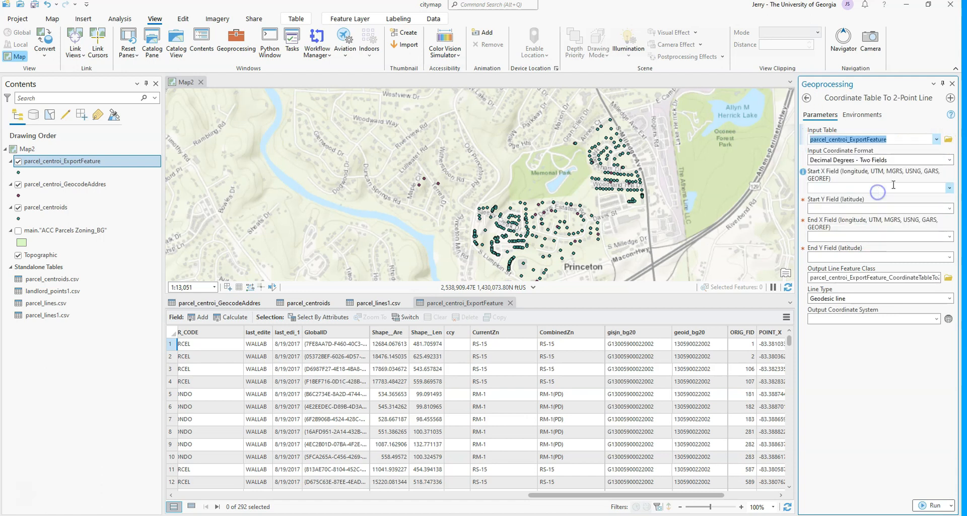
- Set the line start coordinates to POINT_X for the X field and POINT_Y for the Y field
click(950, 192)
scroll(876, 302, down, 3)
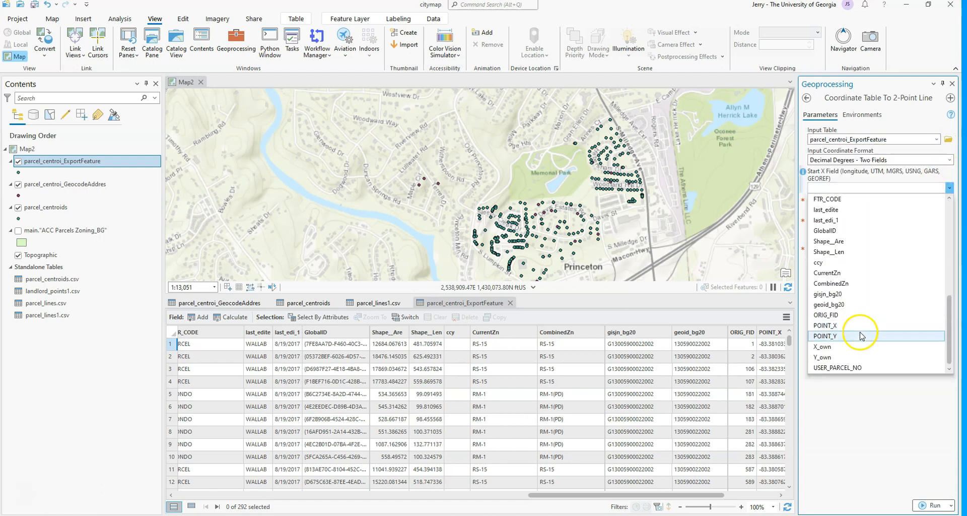
click(864, 325)
click(949, 208)
scroll(869, 332, down, 5)
scroll(871, 313, down, 5)
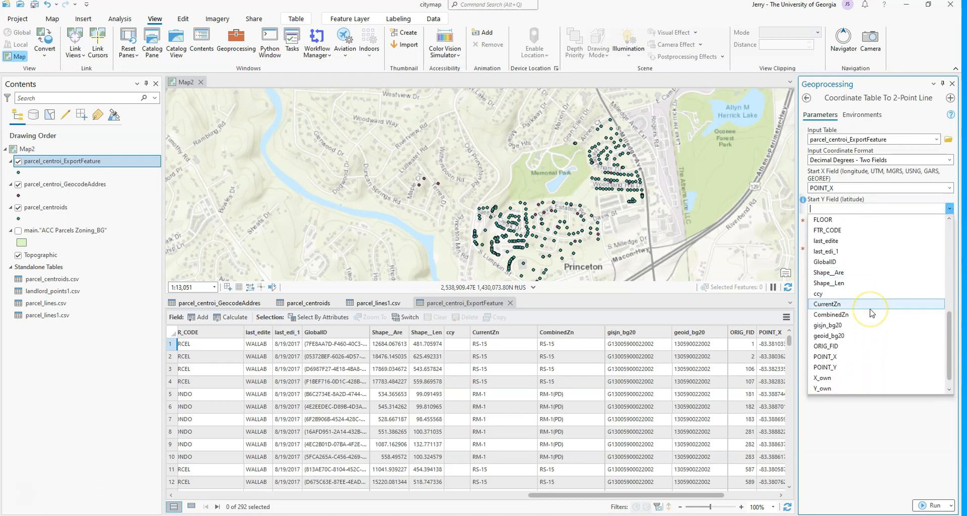
click(865, 372)
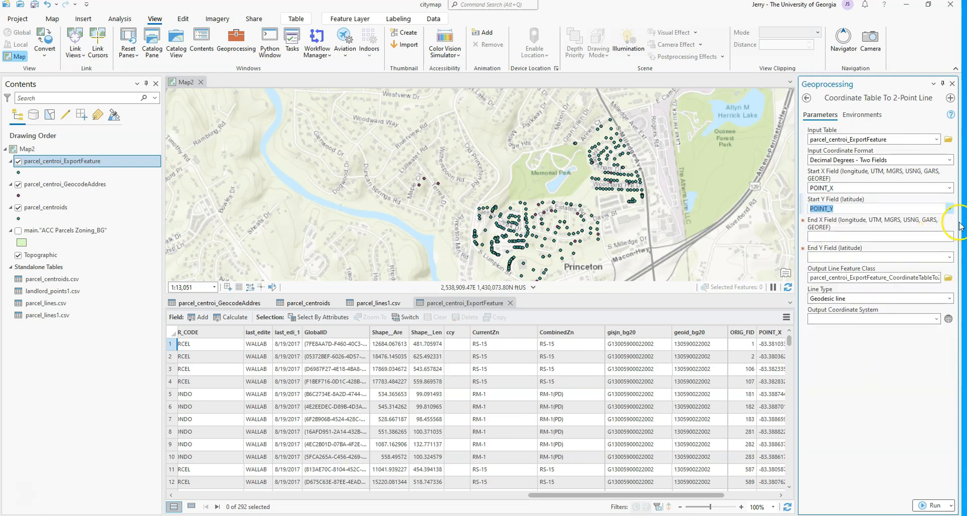
- Set the line end coordinates to X_own and Y_own, and run the tool with geodesic lines
click(949, 237)
scroll(892, 372, down, 5)
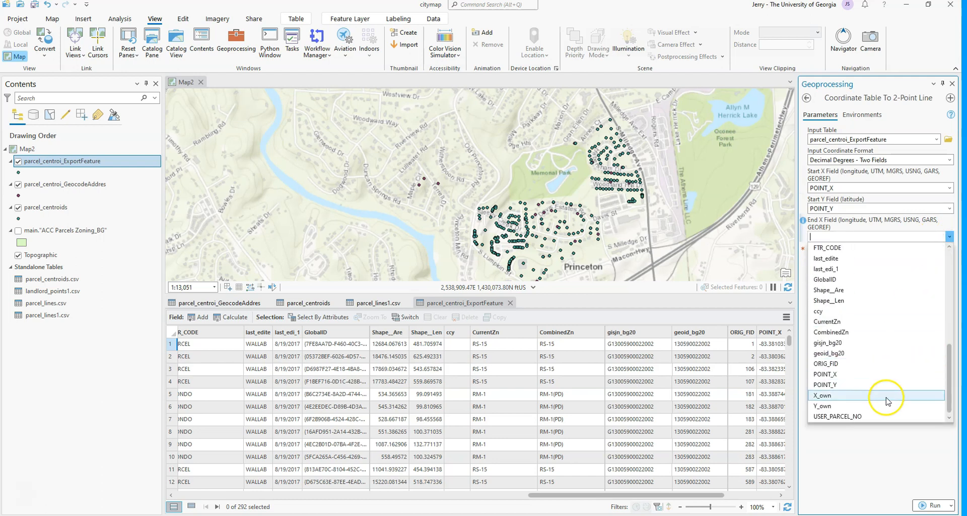
click(887, 395)
click(950, 256)
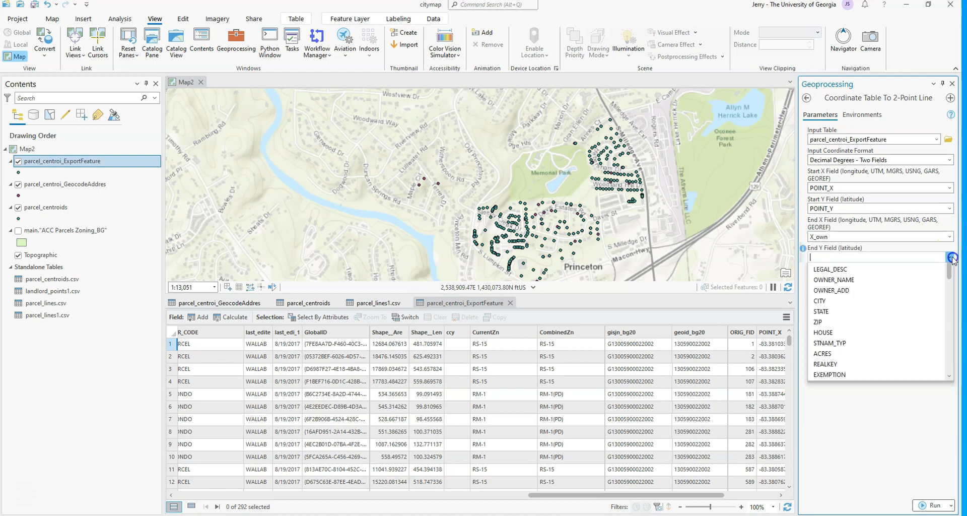
scroll(902, 343, down, 5)
click(851, 436)
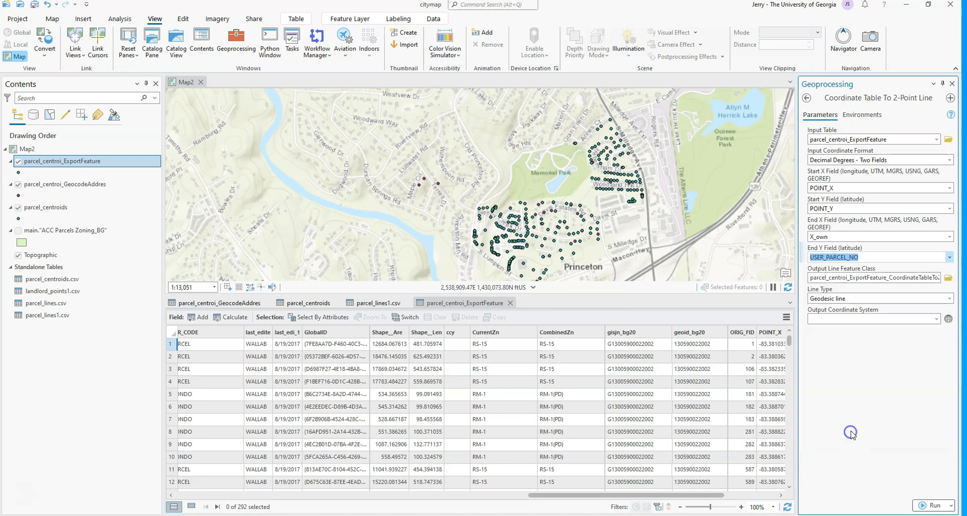
click(950, 257)
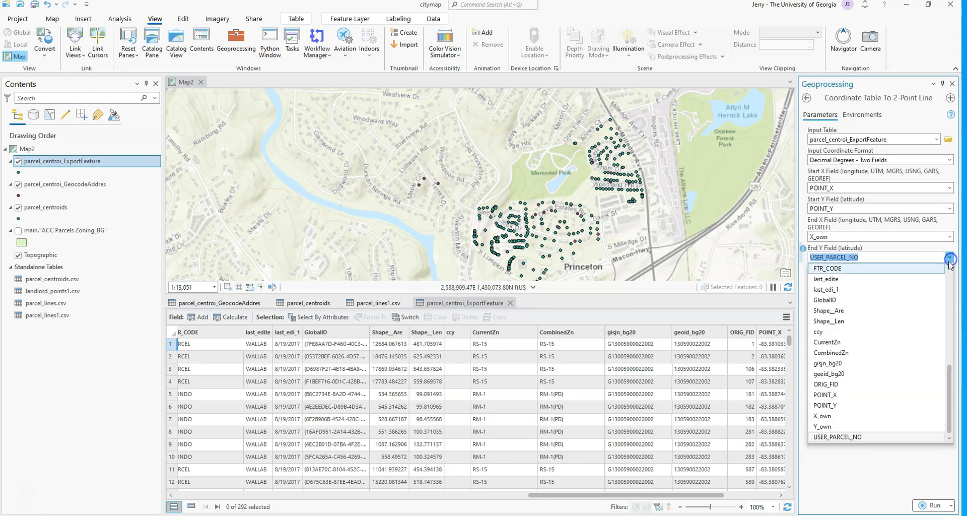
click(836, 430)
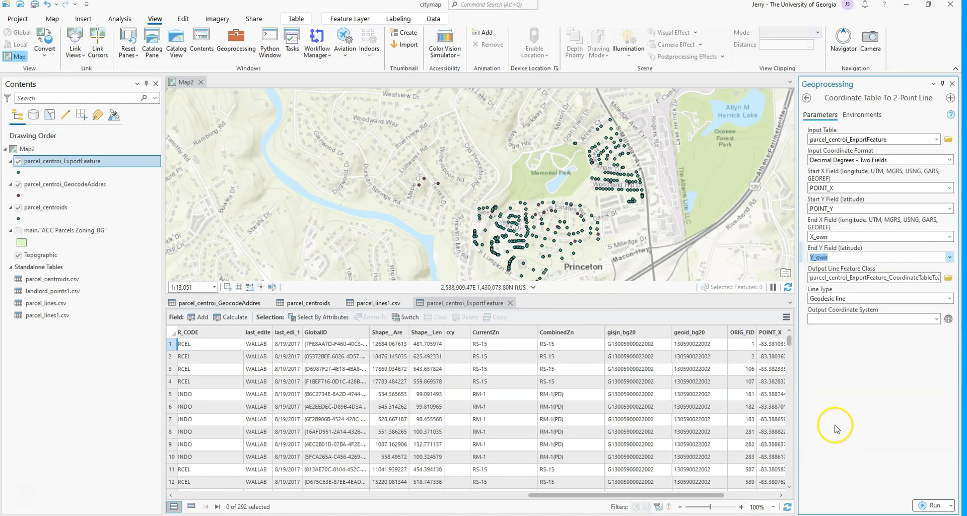
click(930, 506)
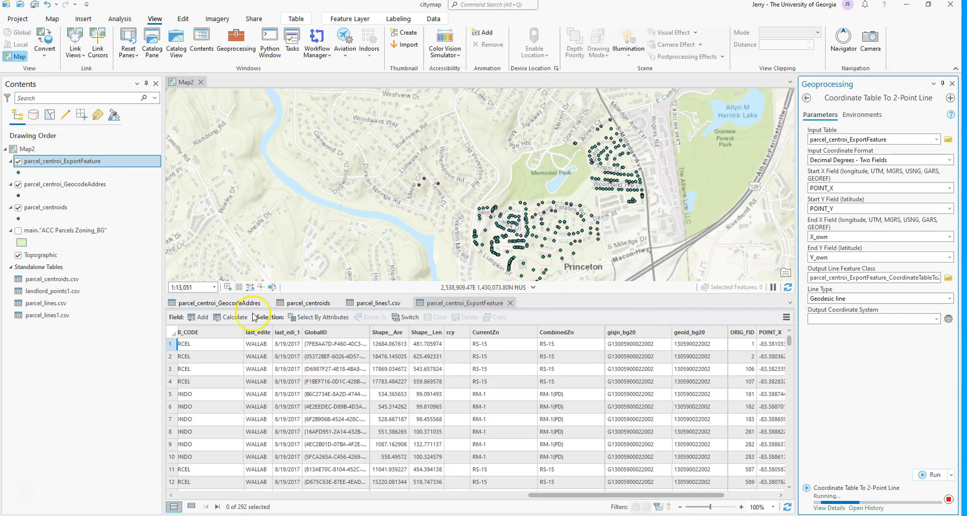
- Close all open attribute tables and examine how far the parcel-to-owner lines extend across the region
click(510, 303)
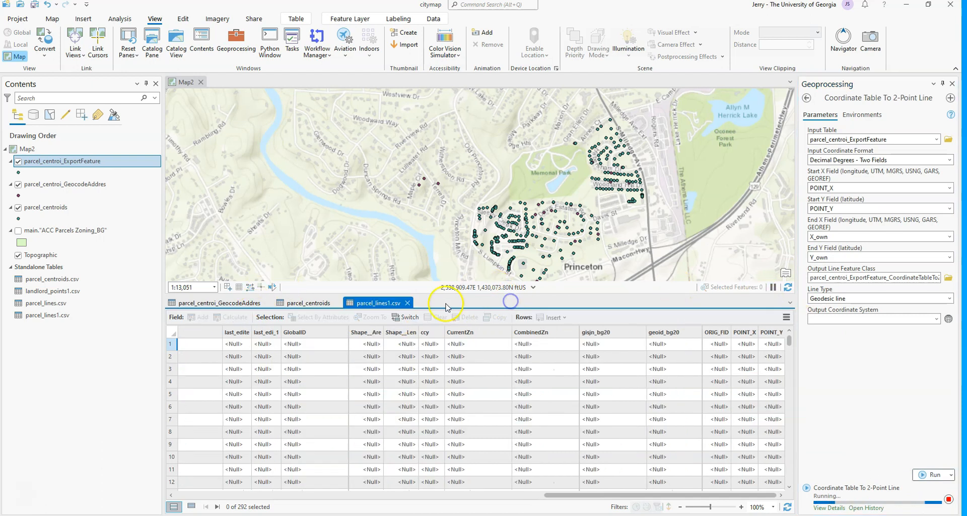
click(408, 303)
click(339, 303)
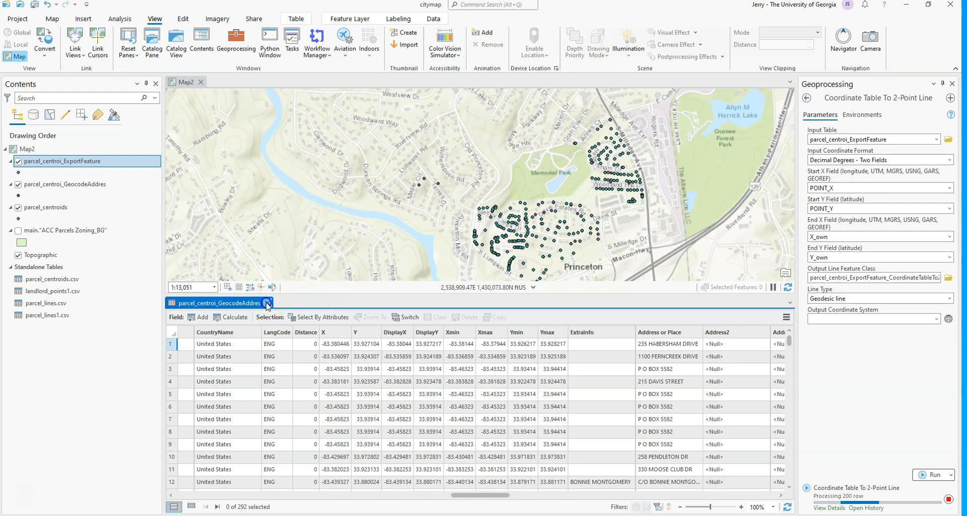
click(267, 303)
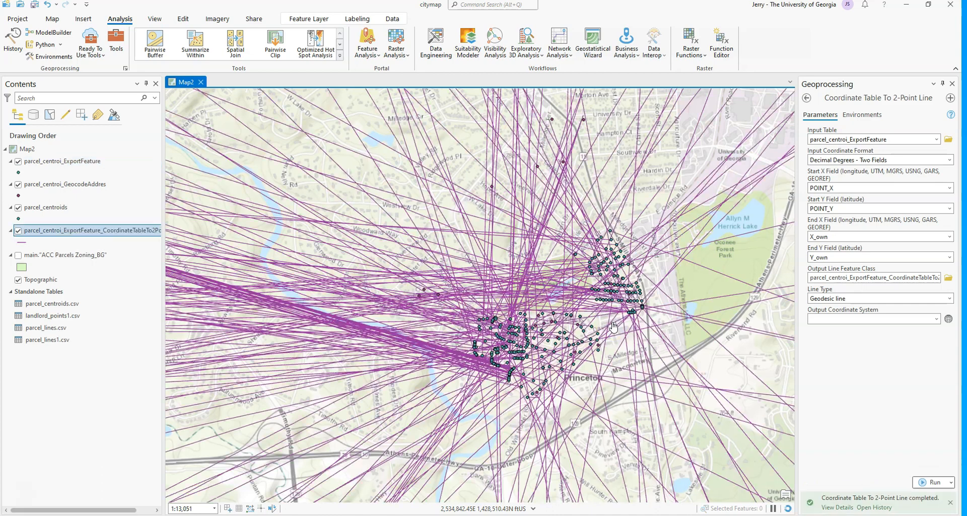
scroll(613, 326, down, 4)
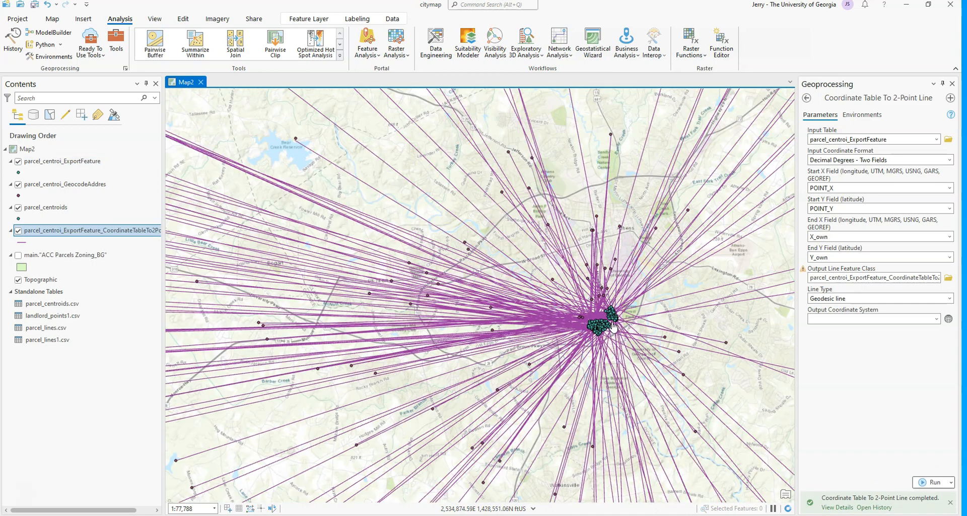
scroll(613, 327, down, 8)
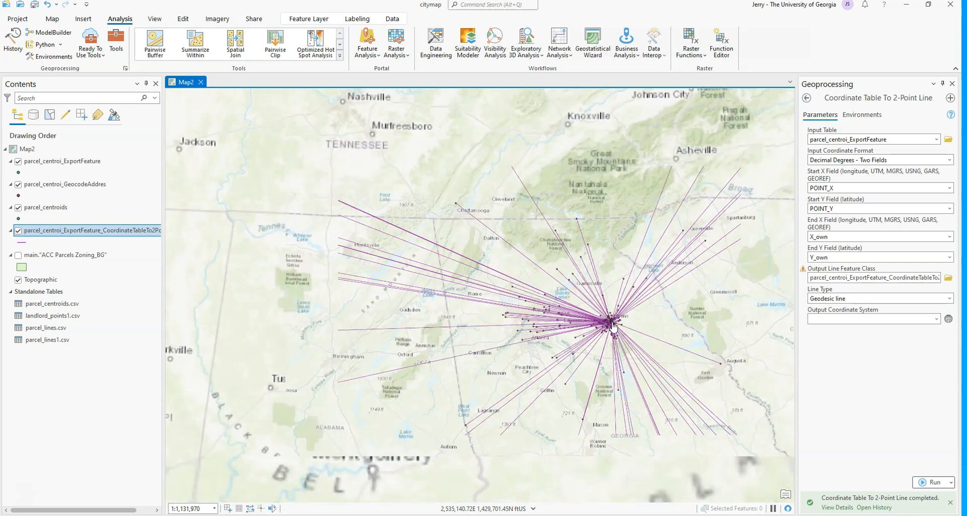
- Examine the parcel-to-owner lines from the Athens parcel cluster out to the national extent, and dismiss the Dell update notification
scroll(613, 326, up, 5)
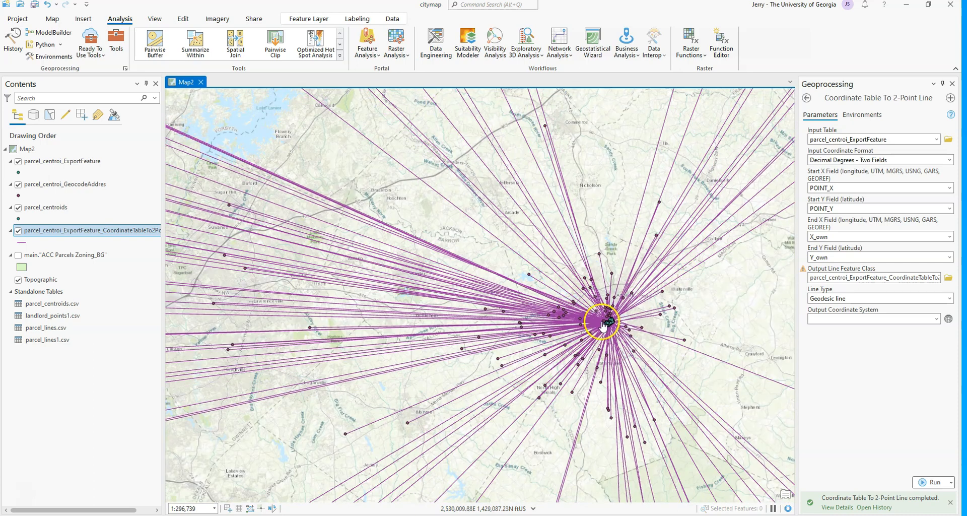
scroll(603, 324, up, 6)
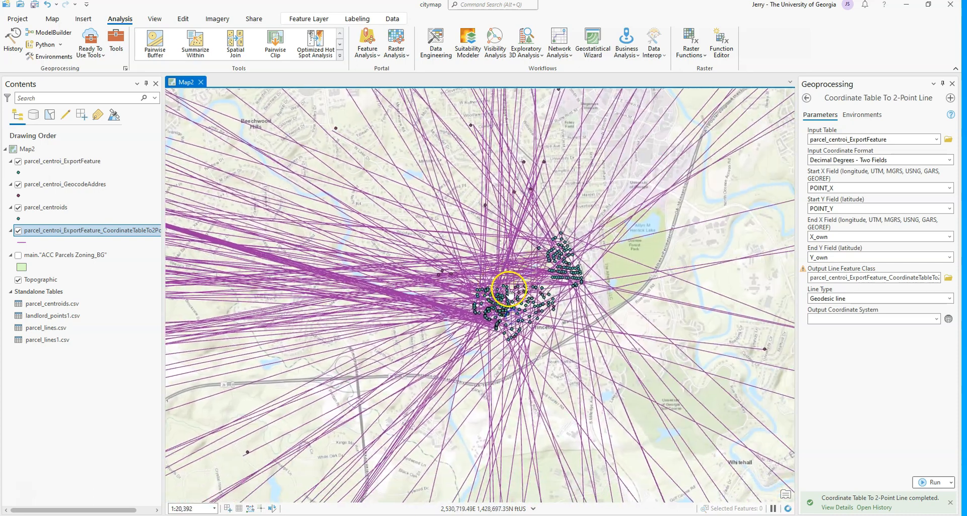
scroll(509, 292, down, 2)
scroll(508, 273, down, 4)
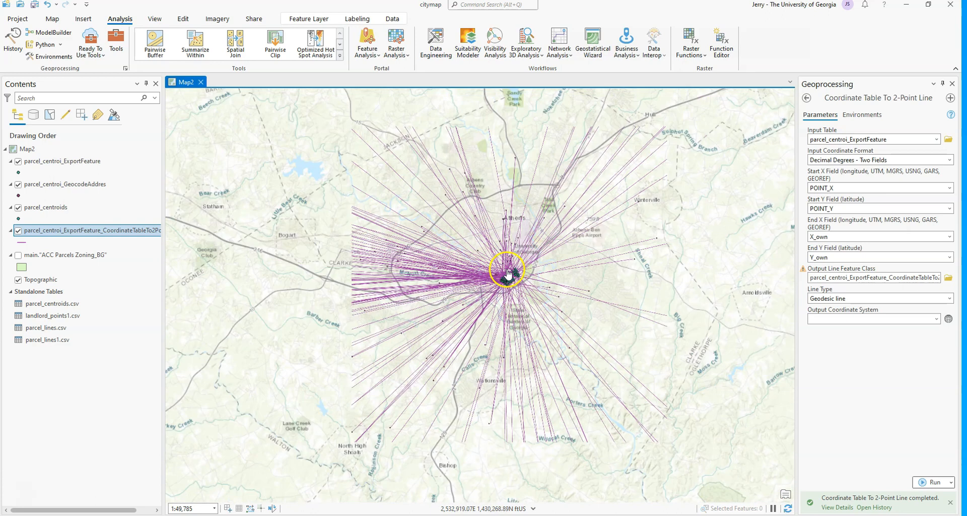
scroll(528, 272, down, 3)
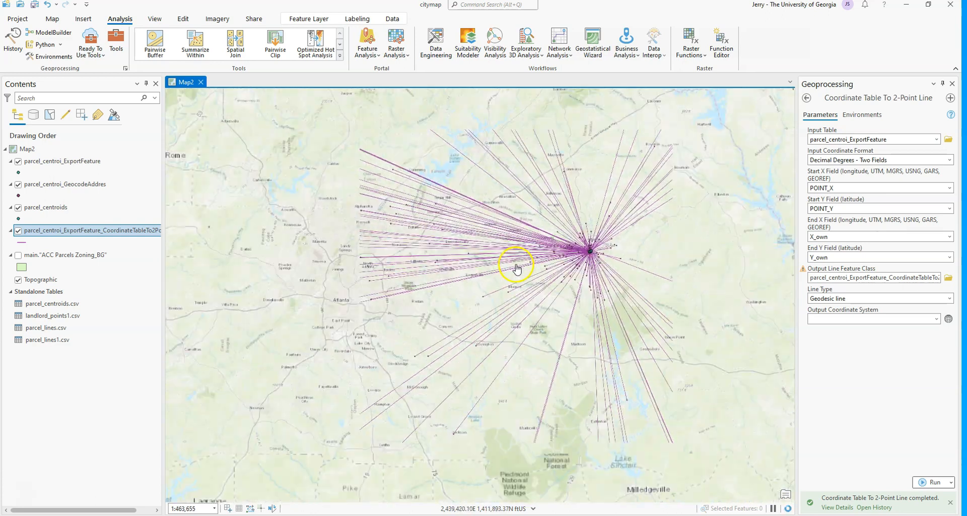
drag(442, 270, 573, 258)
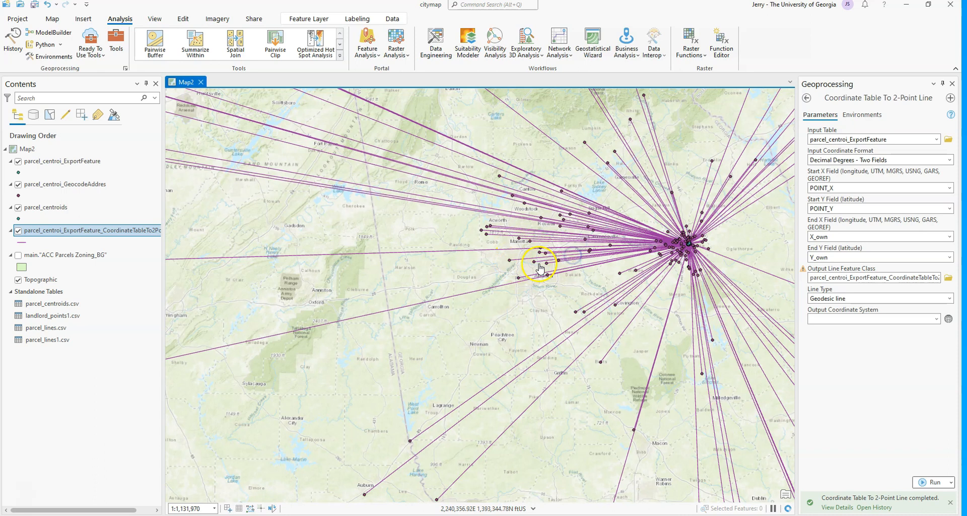
scroll(587, 272, down, 5)
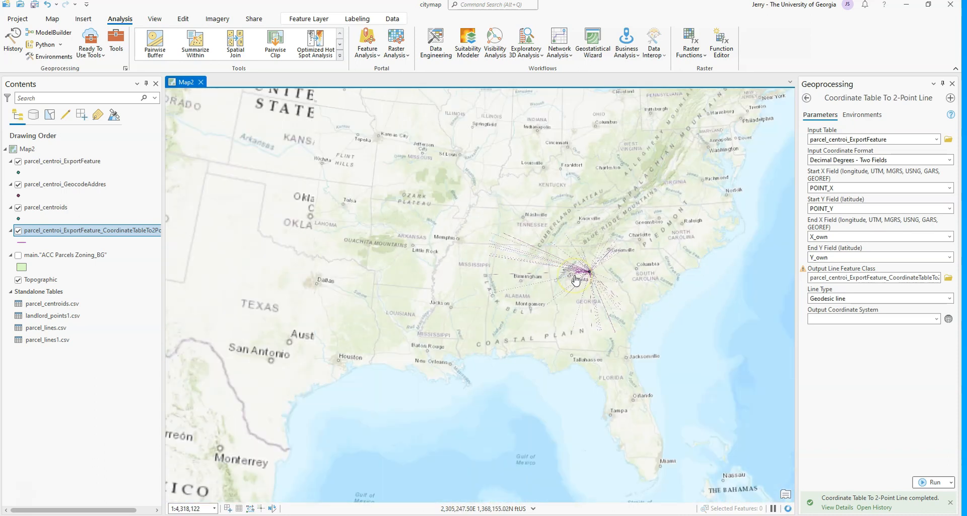
scroll(576, 280, down, 2)
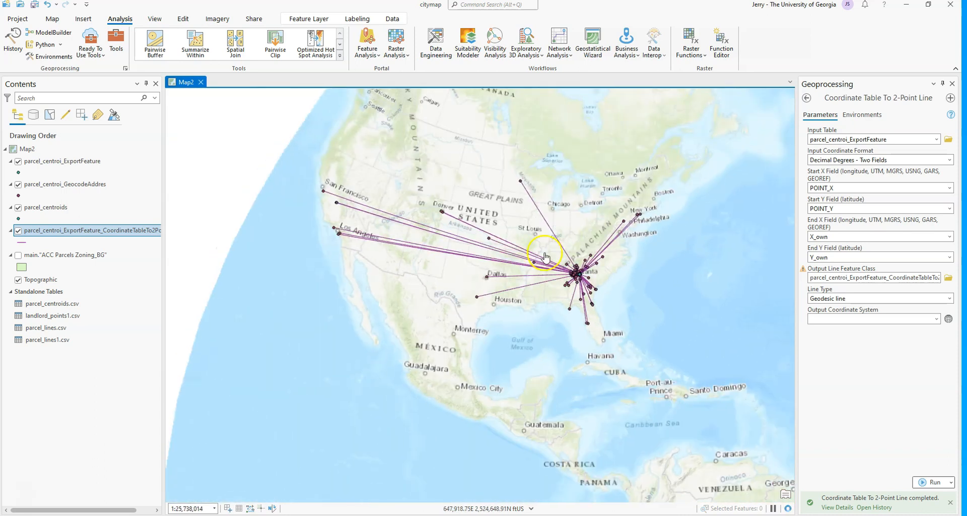
scroll(591, 282, up, 3)
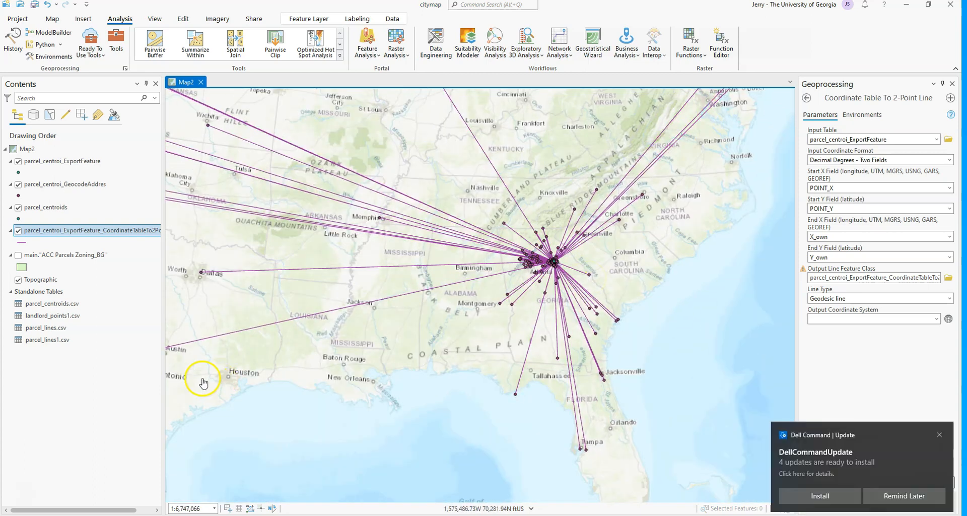
click(939, 435)
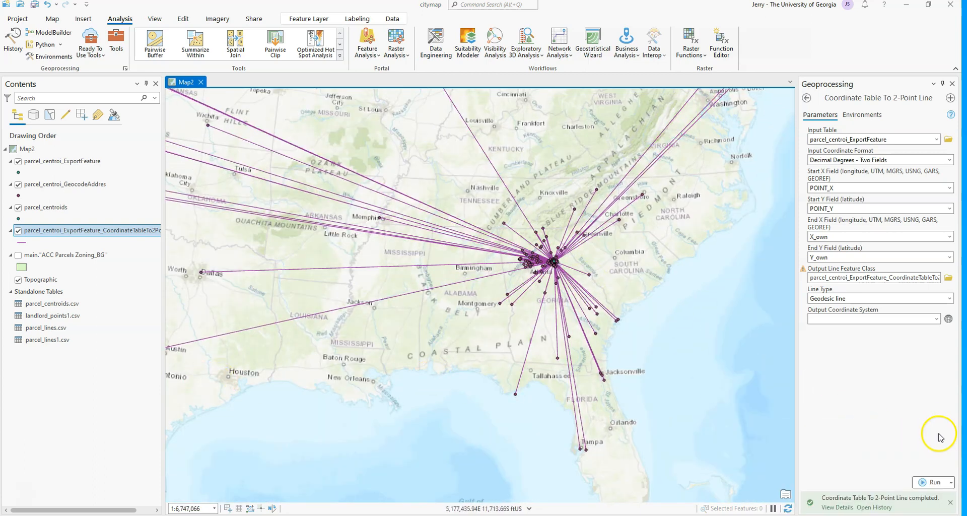